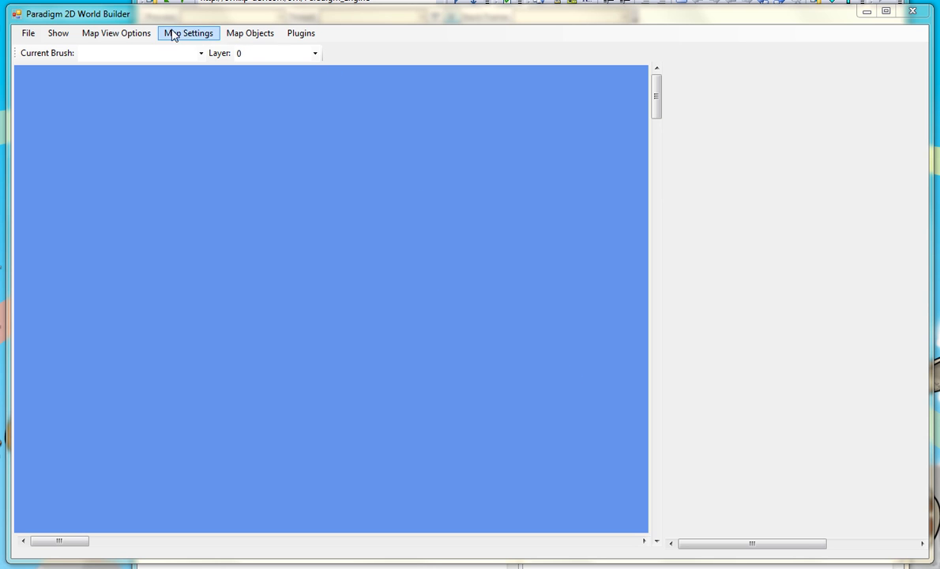
Load the rpgmaker.png tileset from the Tiles folder into the tile palette
click(31, 34)
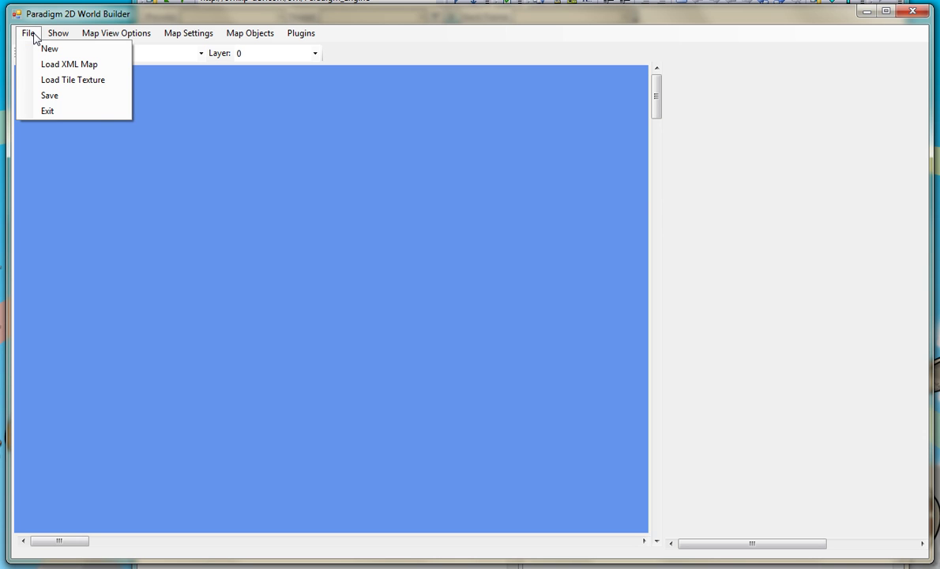
click(97, 80)
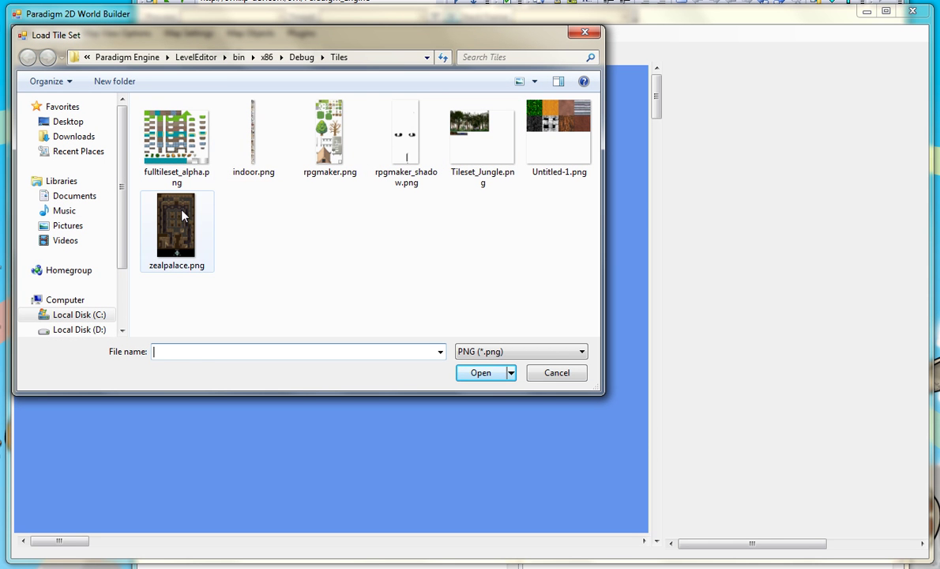
click(326, 141)
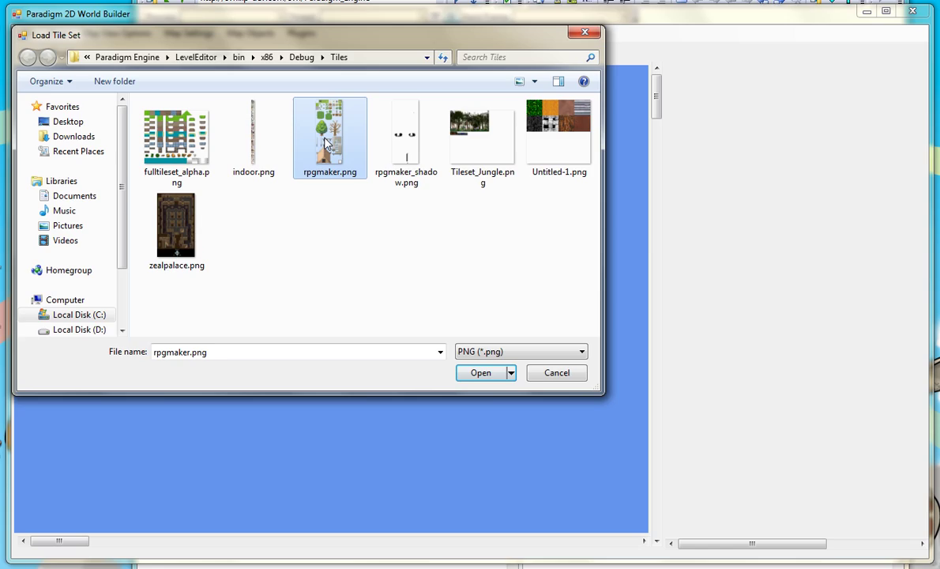
double_click(326, 140)
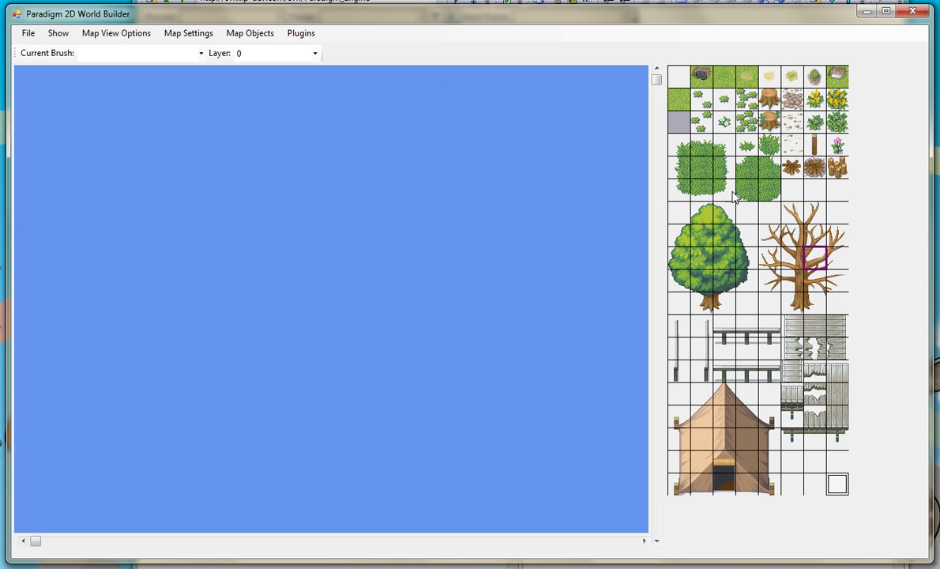
Fill layer 0 with the plain grass tile using the Tile Layer Fill brush
click(115, 54)
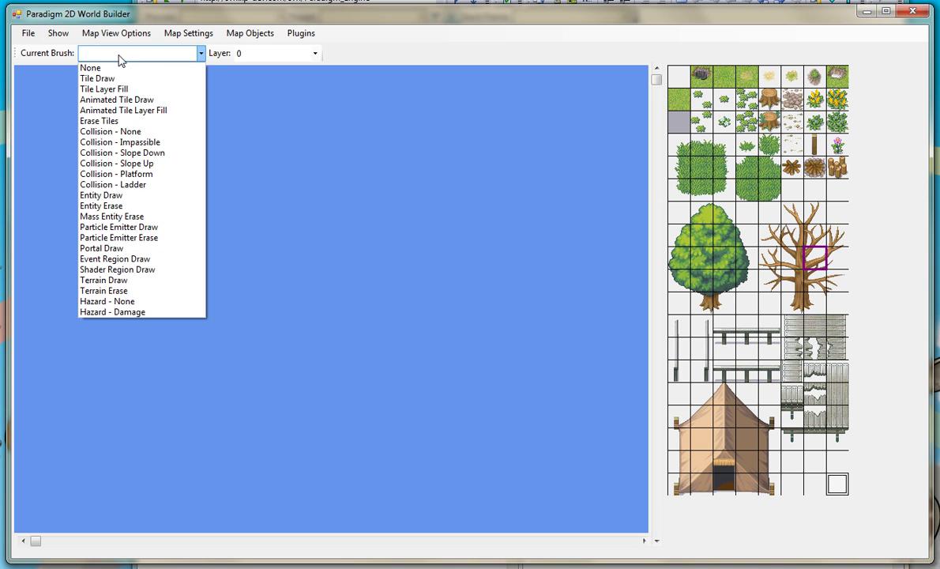
click(121, 89)
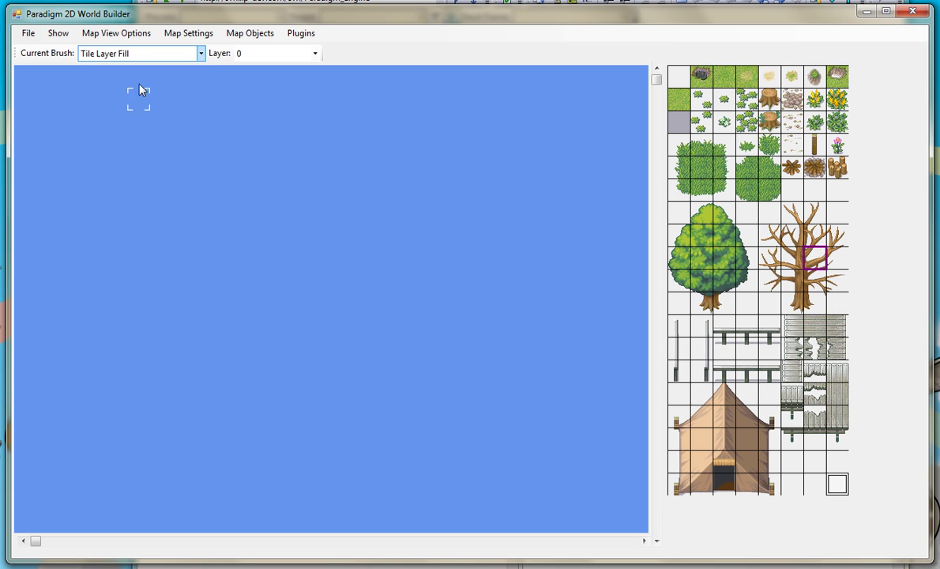
click(304, 55)
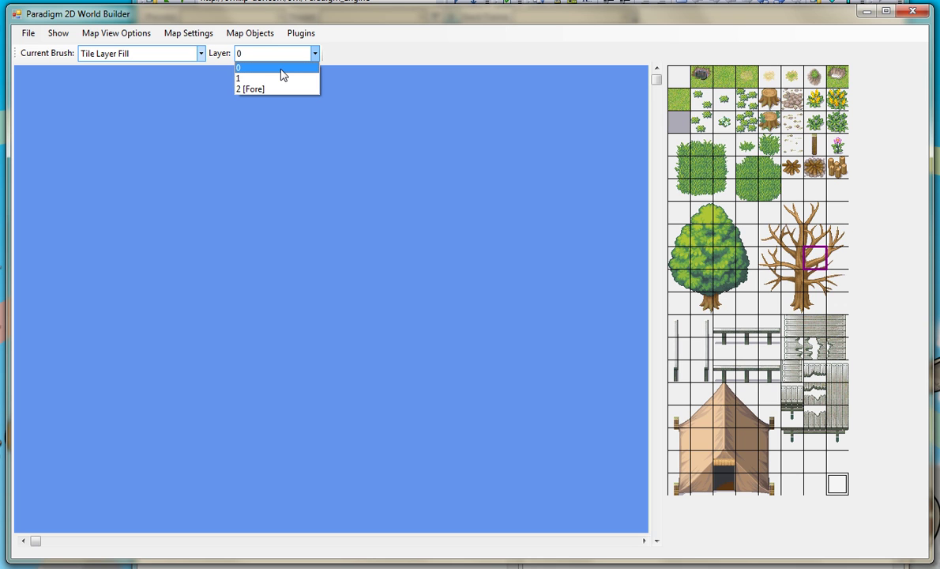
click(283, 75)
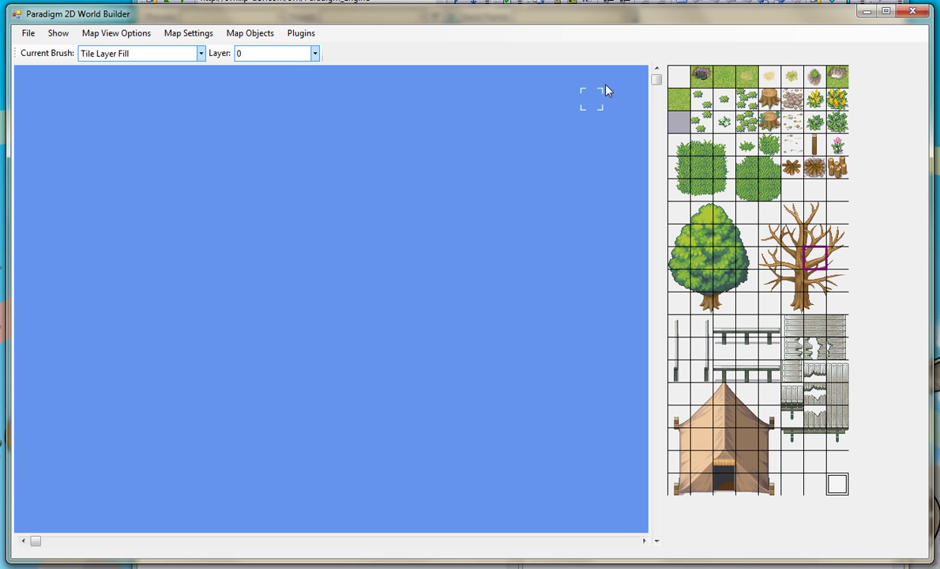
click(684, 108)
click(207, 172)
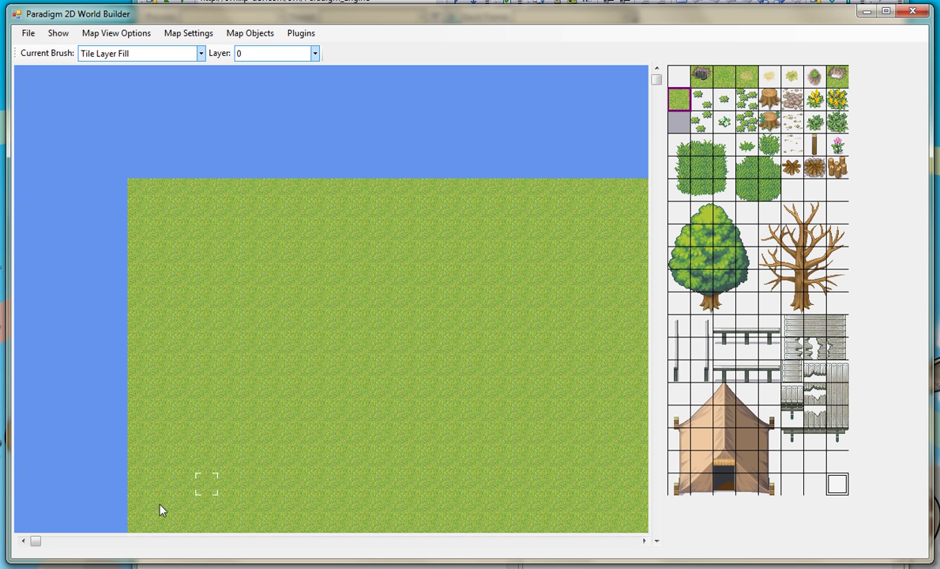
drag(36, 541, 111, 541)
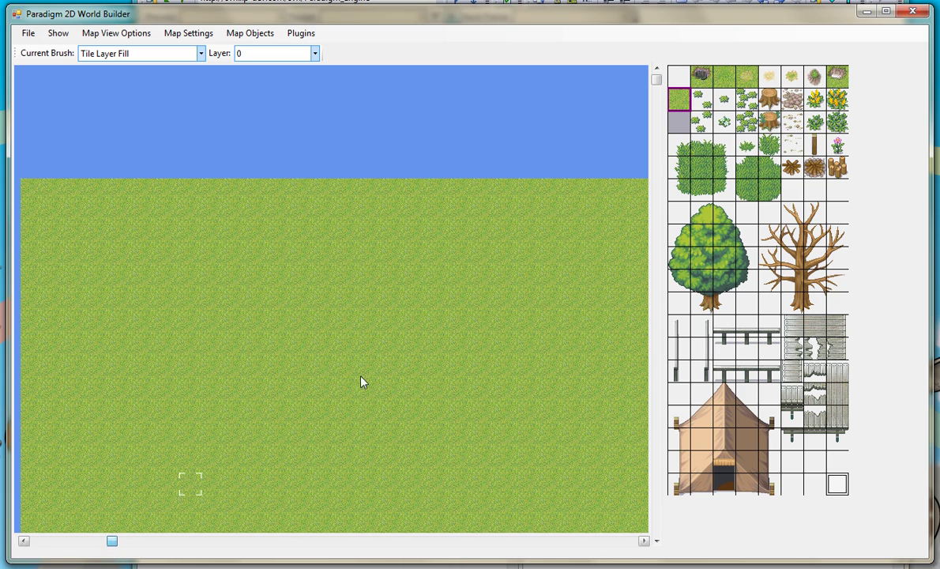
drag(657, 79, 657, 118)
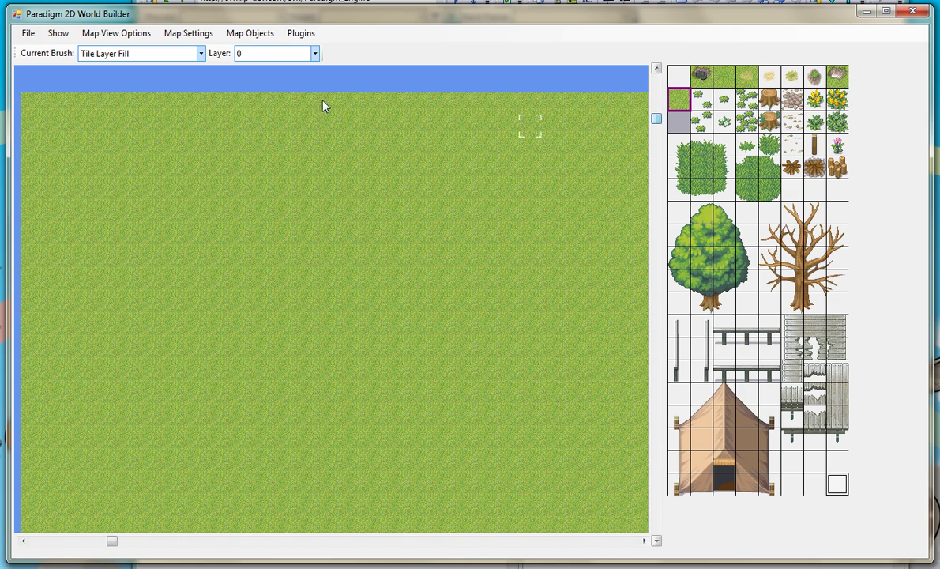
Stamp several large trees onto layer 1 with the Tile Draw brush
click(253, 55)
click(251, 79)
click(158, 53)
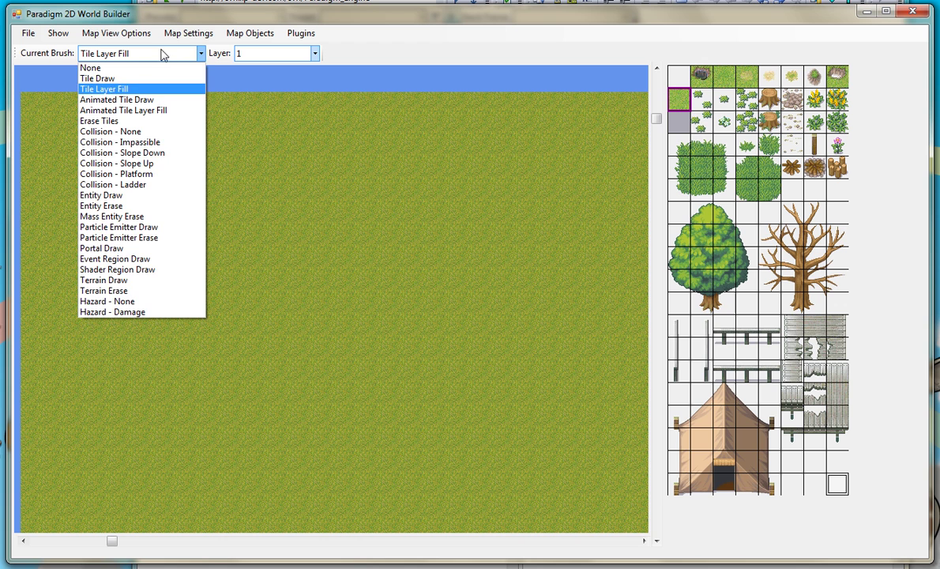
click(102, 84)
drag(679, 212, 747, 310)
click(250, 282)
click(229, 234)
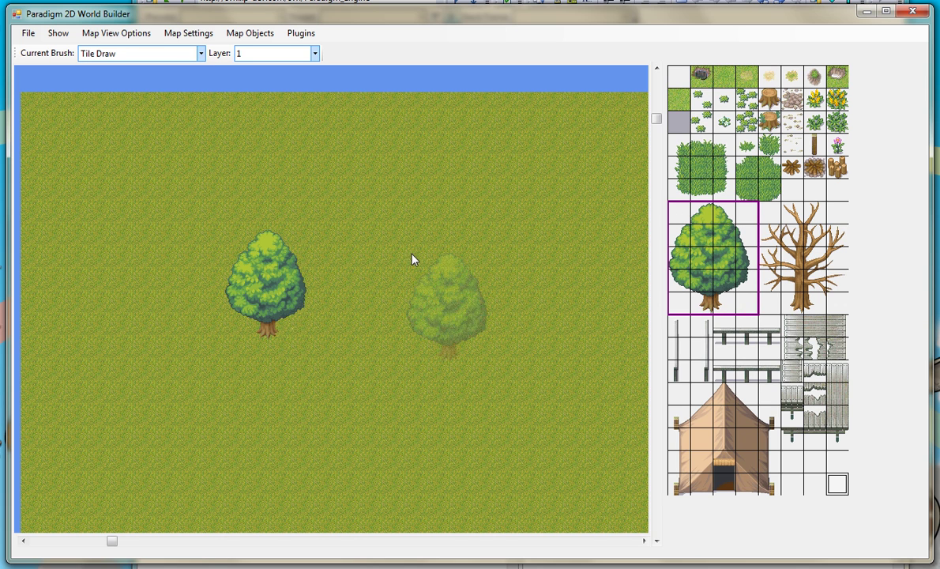
click(409, 236)
click(321, 361)
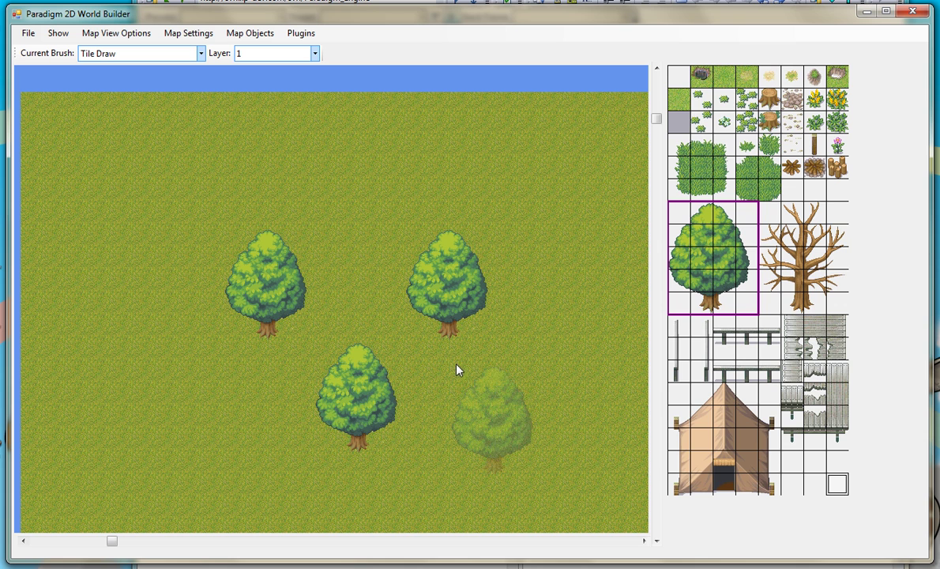
click(463, 357)
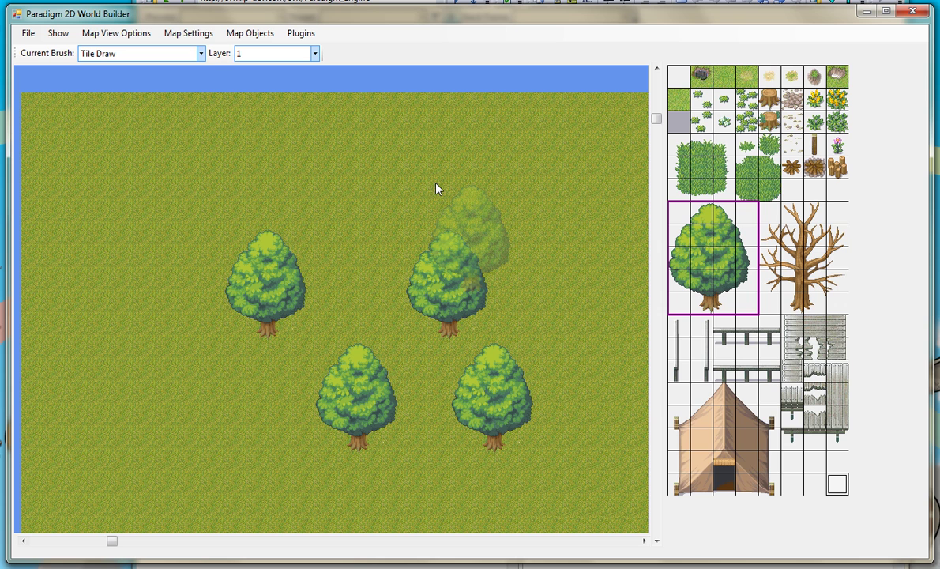
Erase all the stamped trees and leftover leaf fragments with Erase Tiles
click(132, 57)
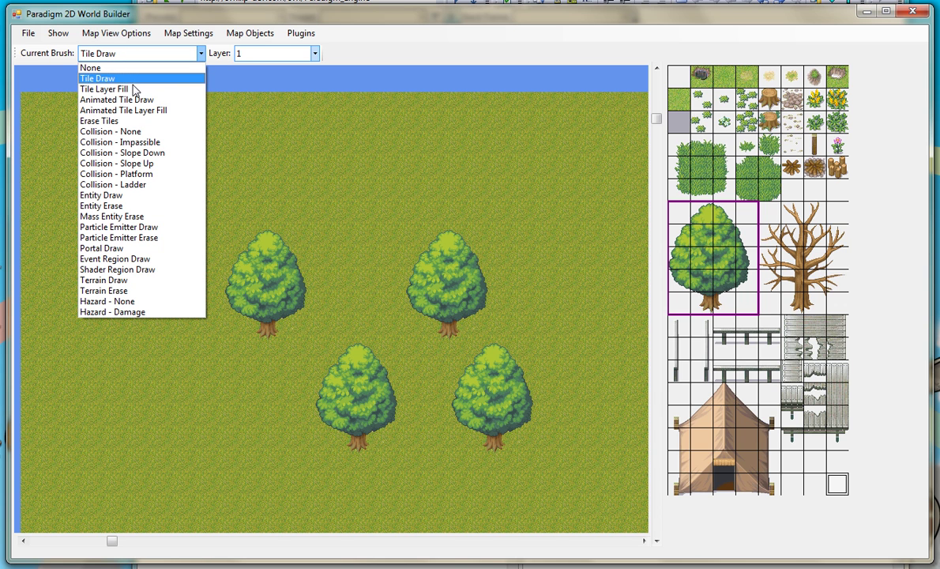
click(131, 121)
mouse_move(279, 246)
mouse_down()
mouse_move(240, 301)
mouse_move(293, 247)
mouse_move(287, 281)
mouse_move(298, 270)
mouse_move(362, 434)
mouse_move(366, 386)
mouse_move(390, 392)
mouse_move(392, 358)
mouse_move(350, 443)
mouse_up()
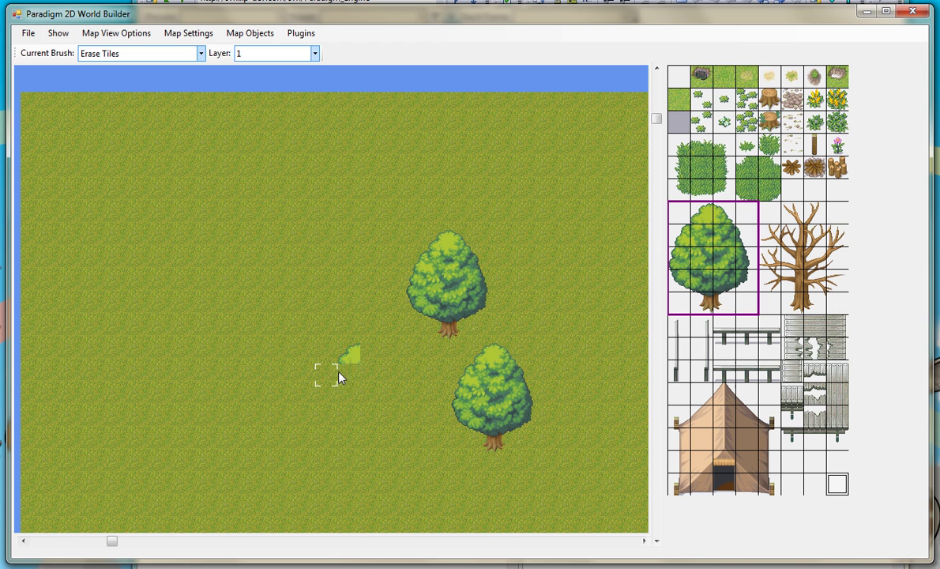
mouse_move(338, 378)
mouse_down()
mouse_move(456, 239)
mouse_move(475, 259)
mouse_move(467, 267)
mouse_move(441, 250)
mouse_move(421, 286)
mouse_move(426, 331)
mouse_move(511, 369)
mouse_move(517, 386)
mouse_move(484, 431)
mouse_up()
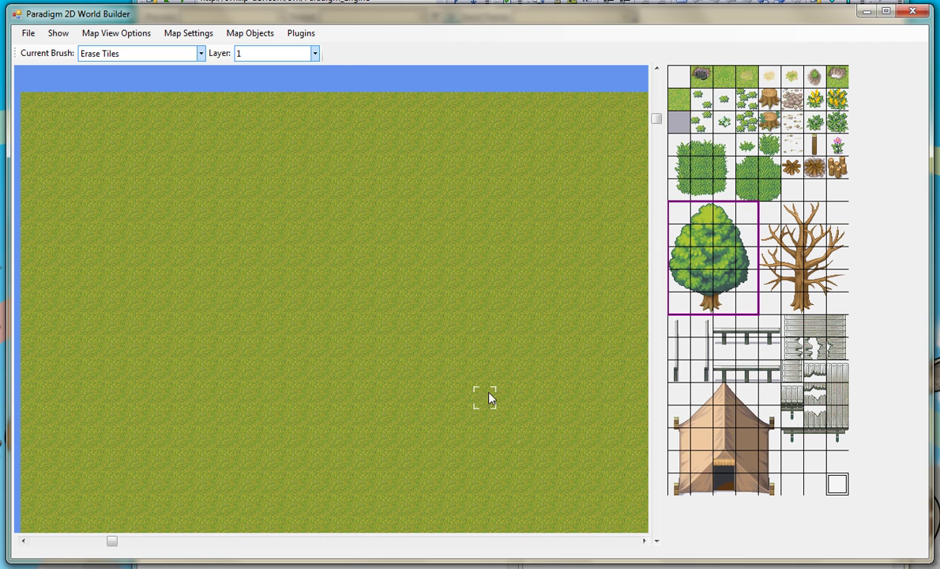
Select Tree under Overworld Entities in Manage Entities and close the dialog
click(261, 35)
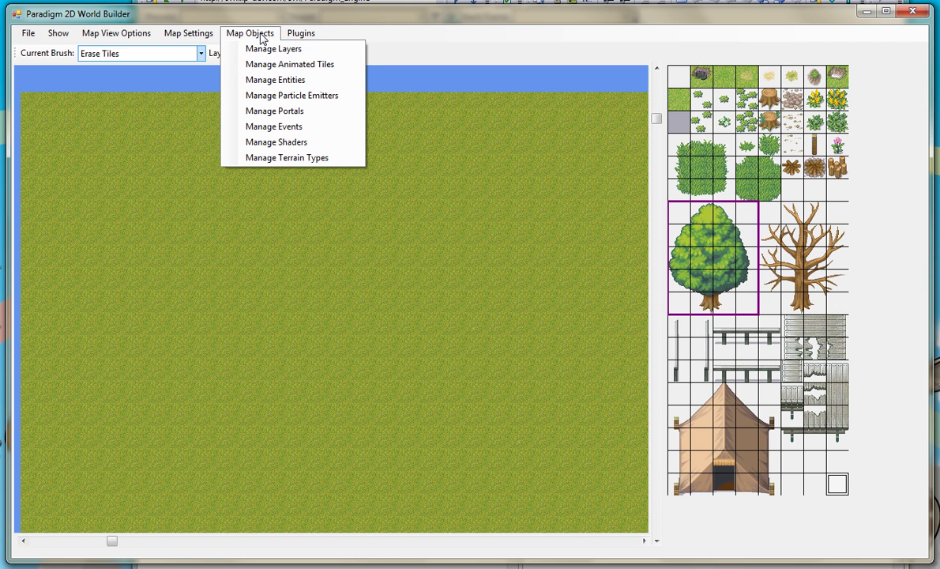
click(307, 82)
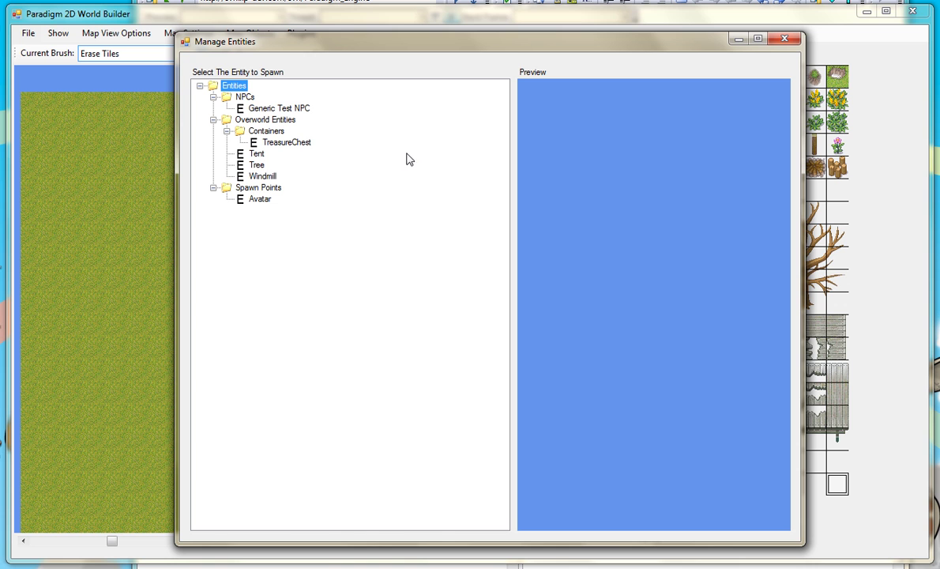
click(260, 166)
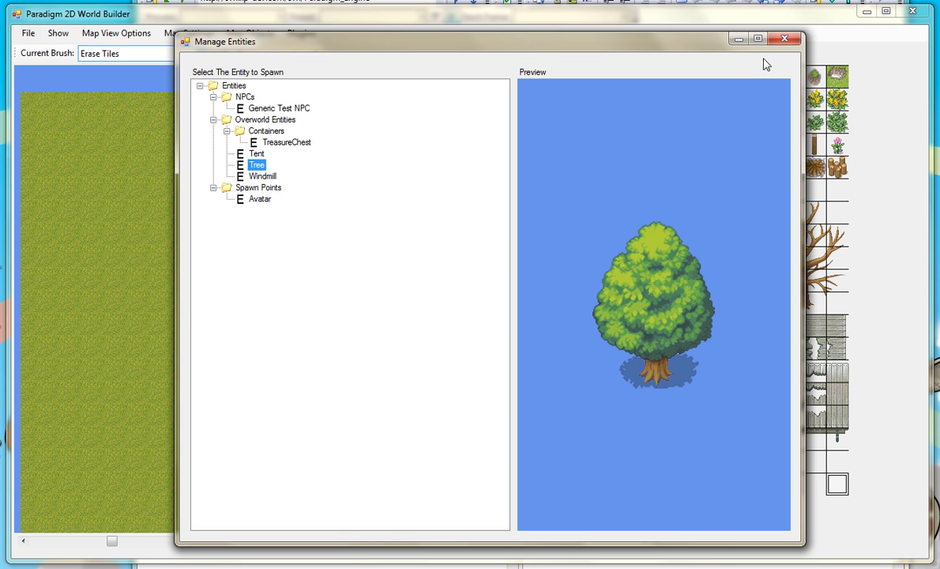
click(784, 38)
Switch to Entity Draw and place five Tree entities across the middle and lower map
click(154, 55)
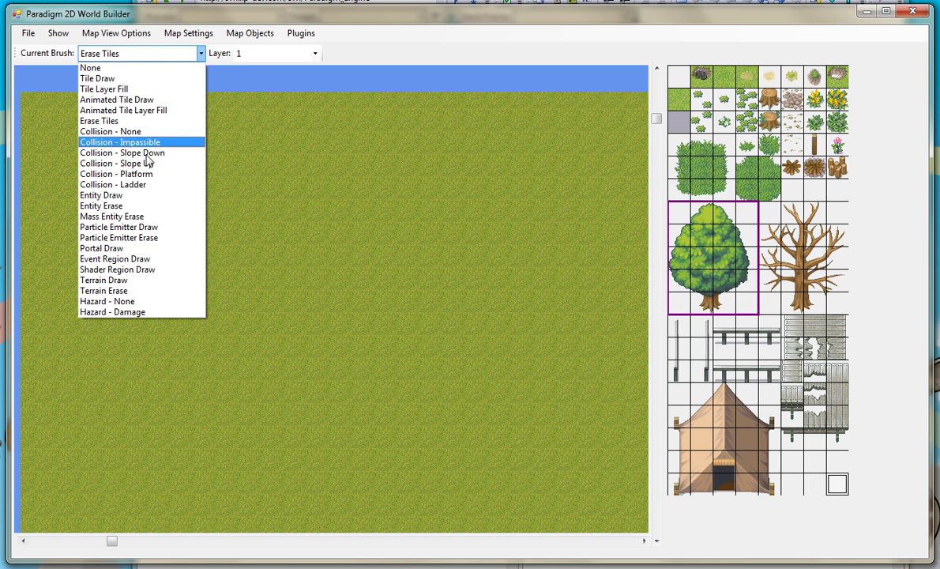
click(142, 195)
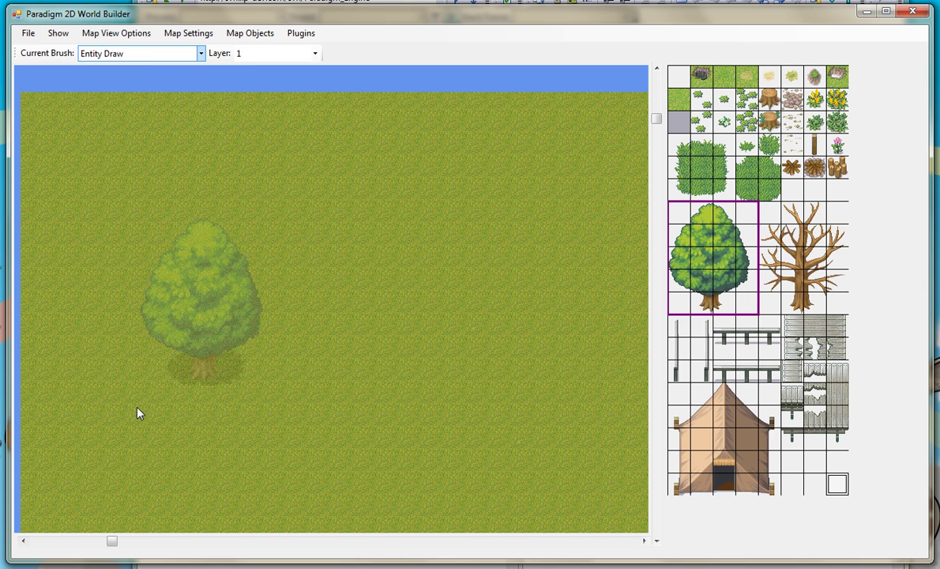
click(101, 391)
click(304, 396)
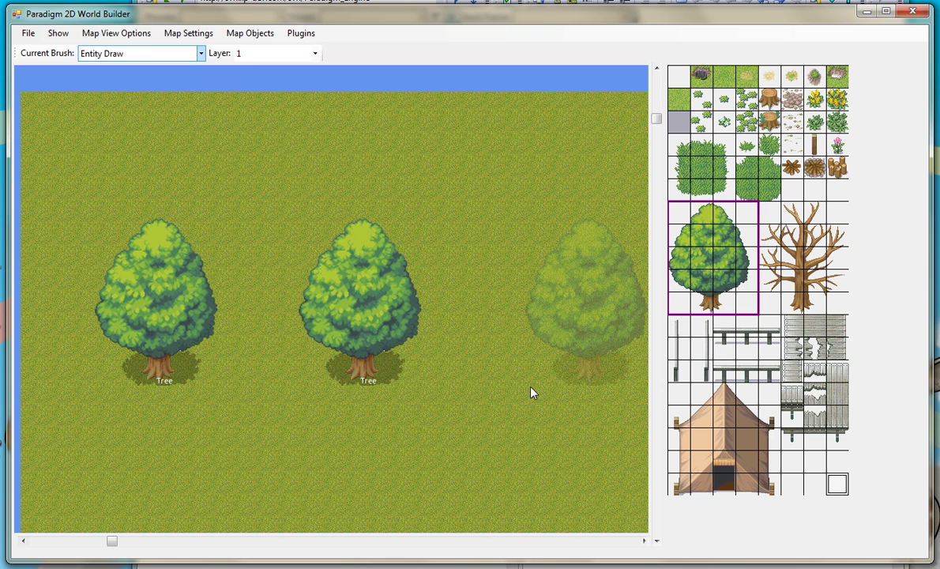
click(514, 393)
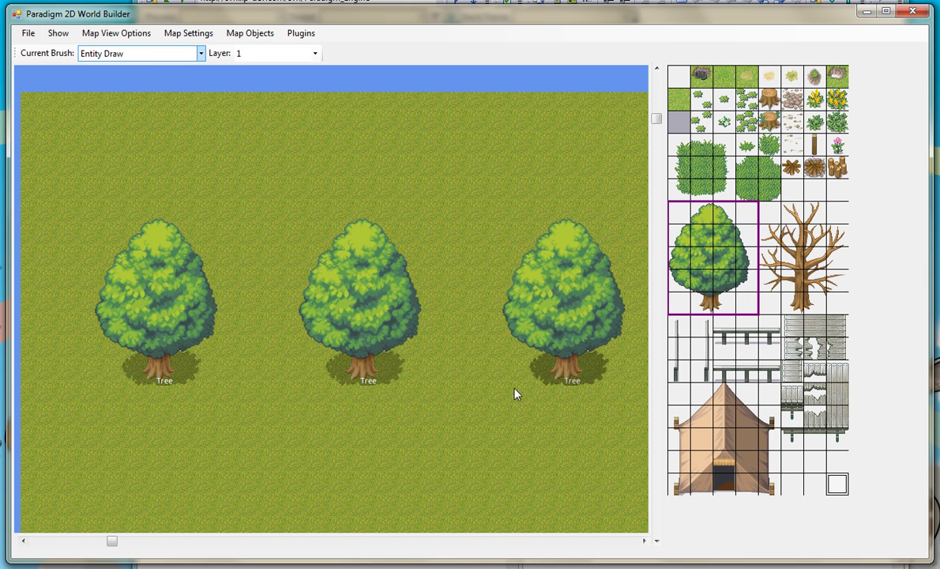
click(201, 515)
click(424, 513)
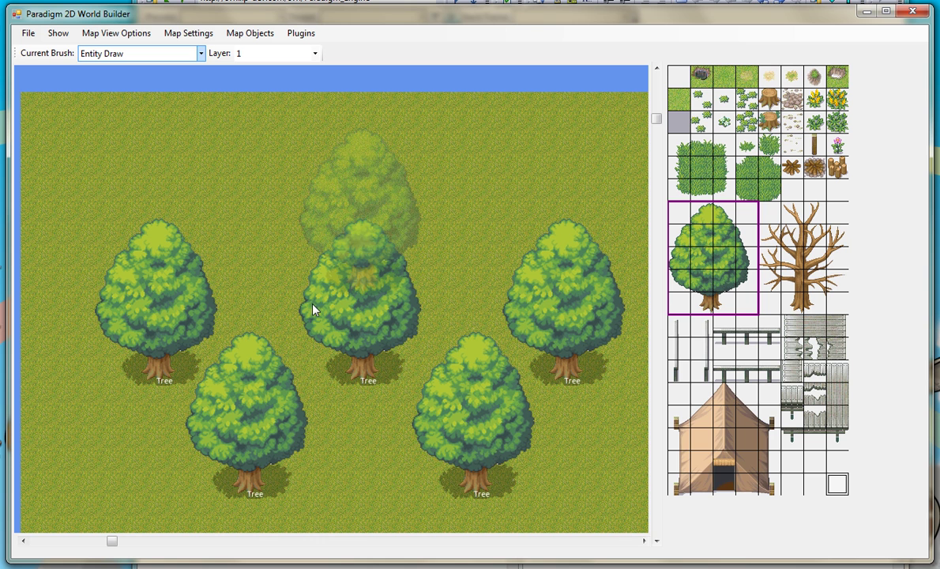
Add more Tree entities along the upper row and at the right
click(260, 307)
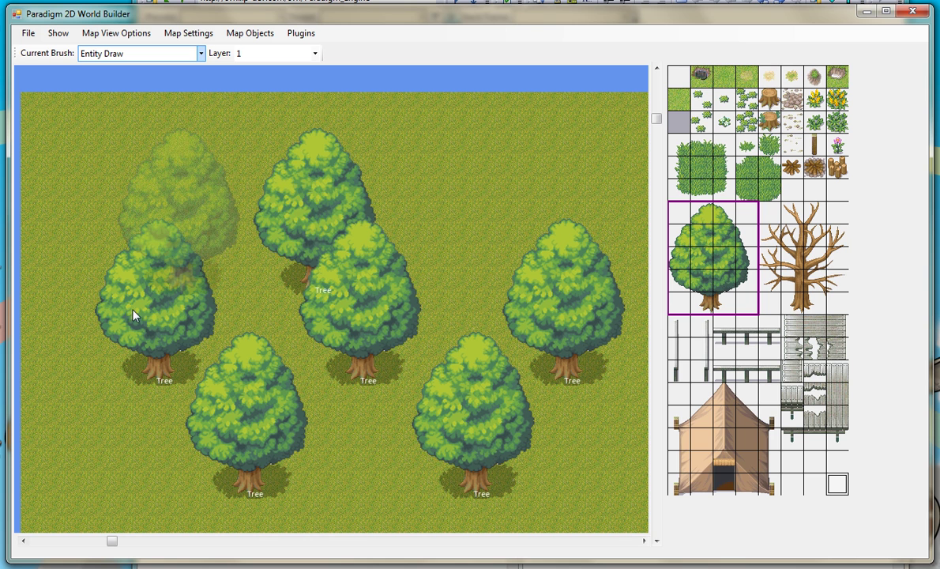
click(125, 311)
click(442, 316)
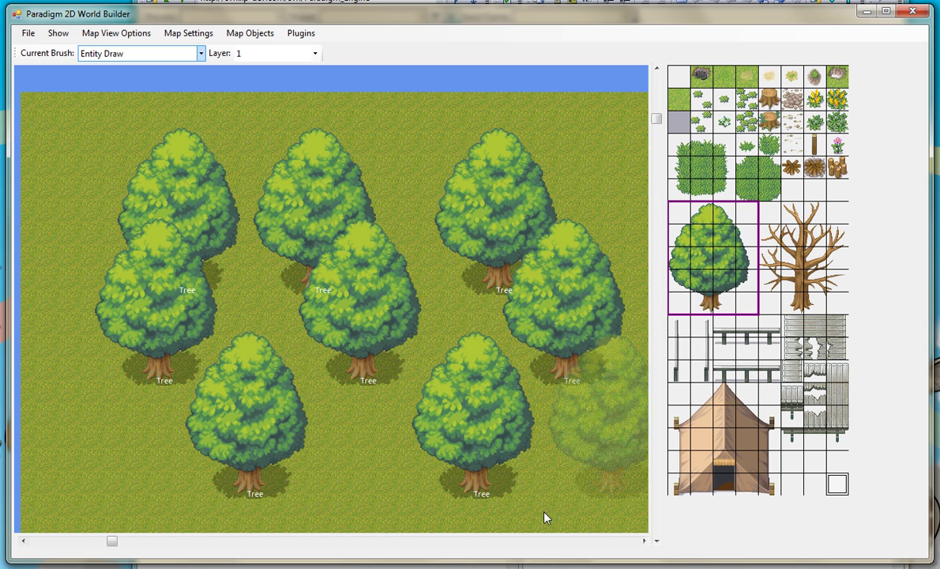
drag(113, 546, 230, 549)
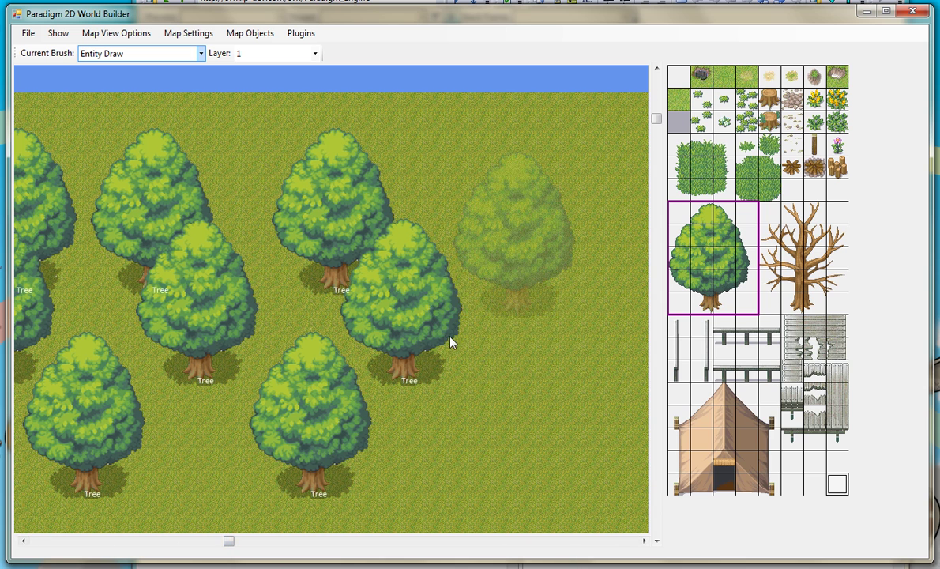
click(474, 328)
click(430, 492)
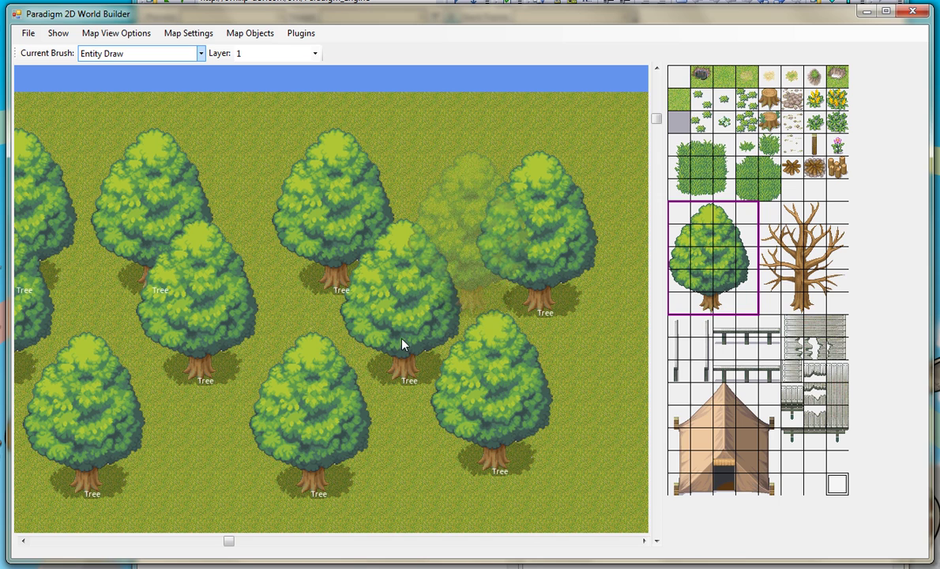
Survey the tree cluster and pick the log-pile tile from the palette
scroll(402, 346, down, 1)
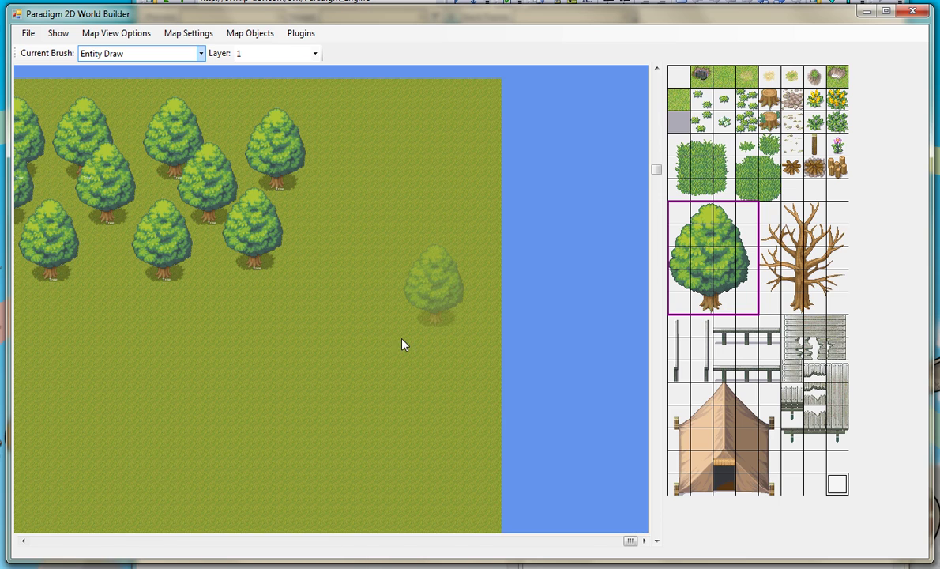
drag(632, 542, 190, 548)
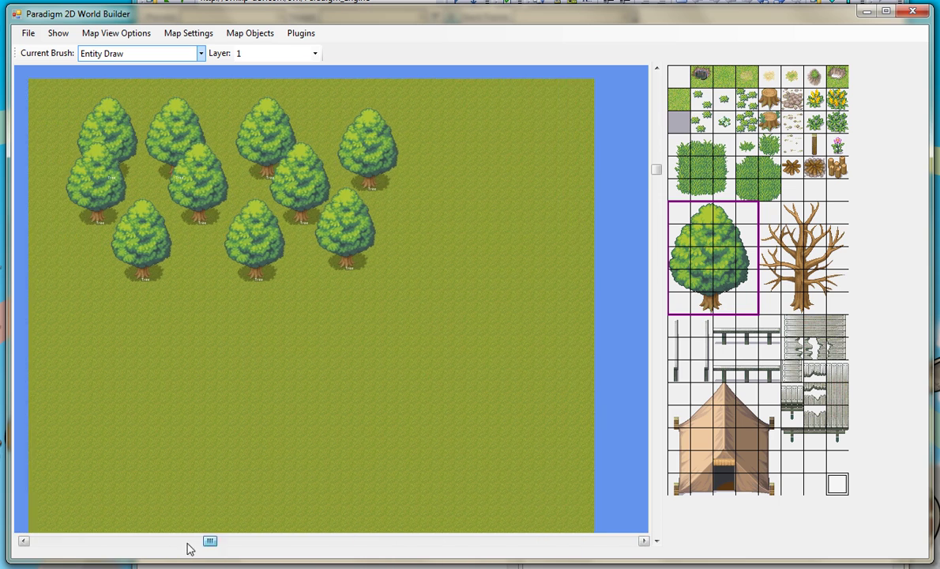
scroll(261, 301, up, 2)
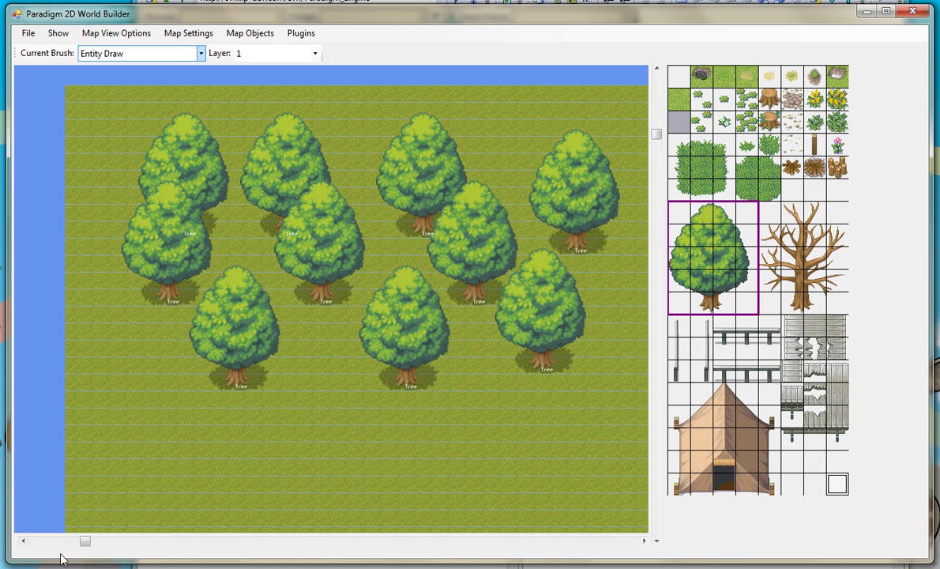
drag(84, 541, 221, 544)
scroll(340, 386, up, 2)
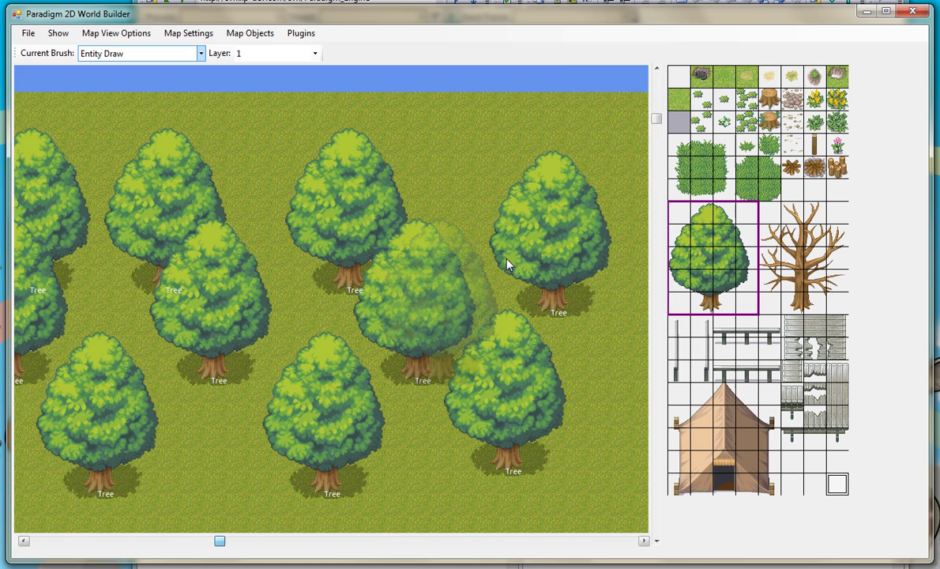
mouse_move(657, 119)
mouse_down()
mouse_move(662, 150)
mouse_move(659, 129)
mouse_up()
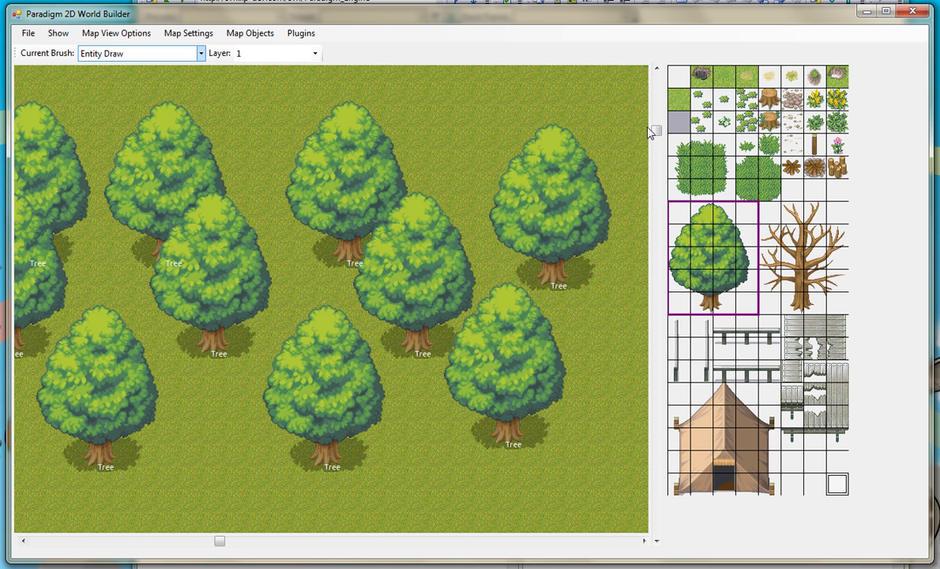
drag(656, 132, 660, 180)
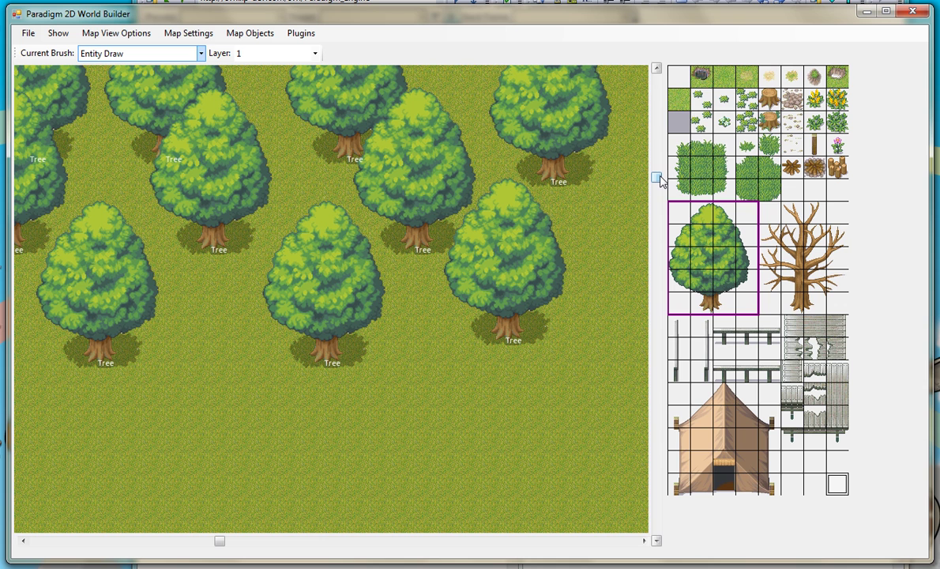
click(814, 169)
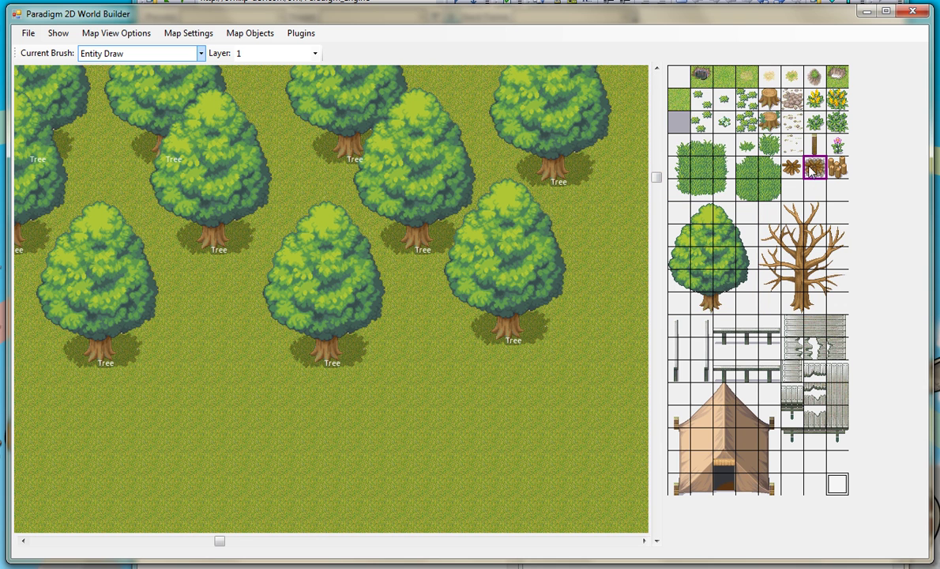
Paint a log-pile tile on the grass below the trees with Tile Draw
click(166, 57)
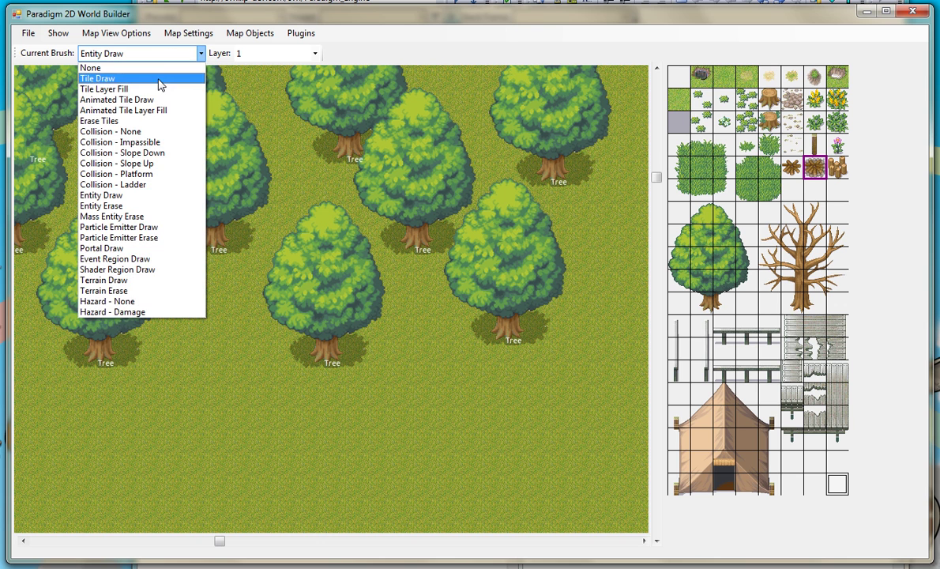
click(162, 83)
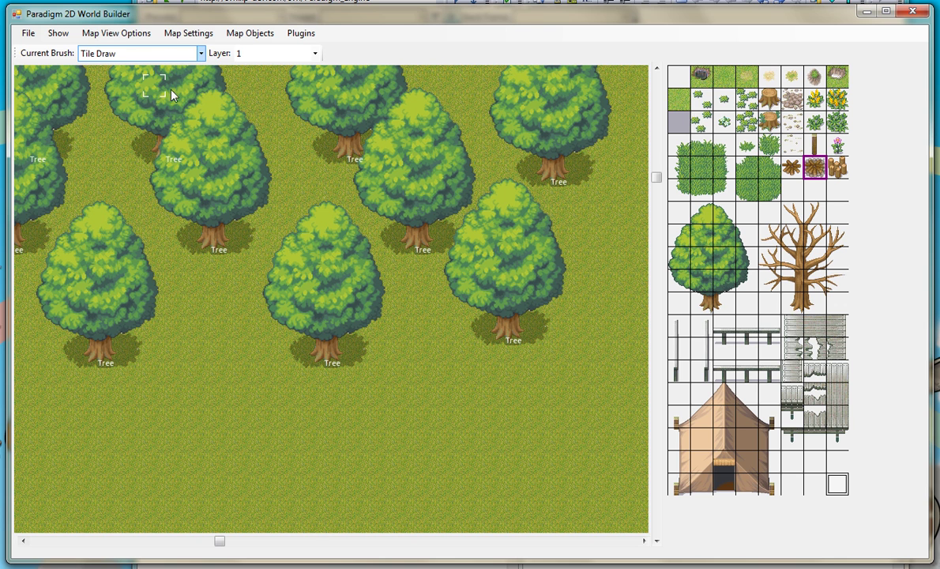
click(198, 425)
click(244, 34)
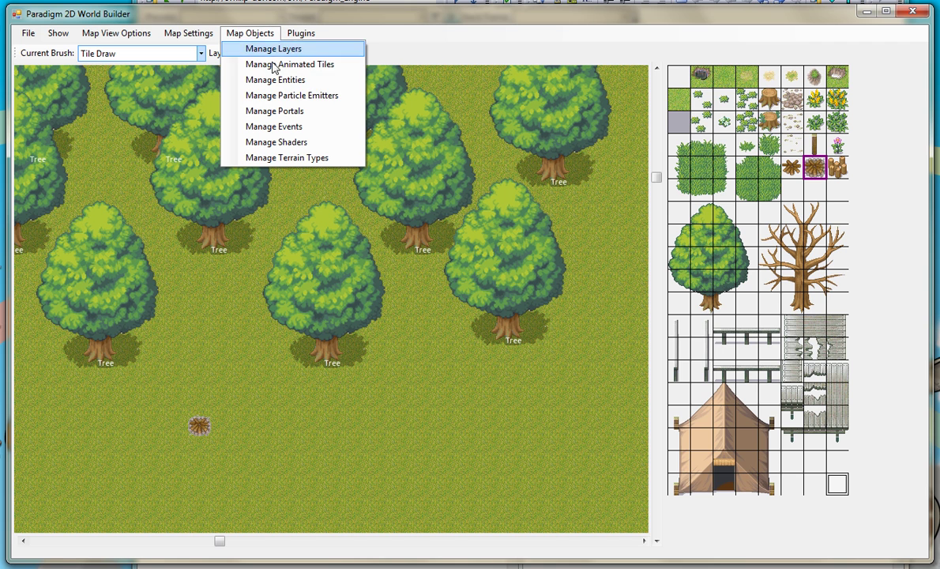
Confirm the Torch emitter as Fire with Min Y -25, Max Y -80, size 0.25–0.50
click(289, 96)
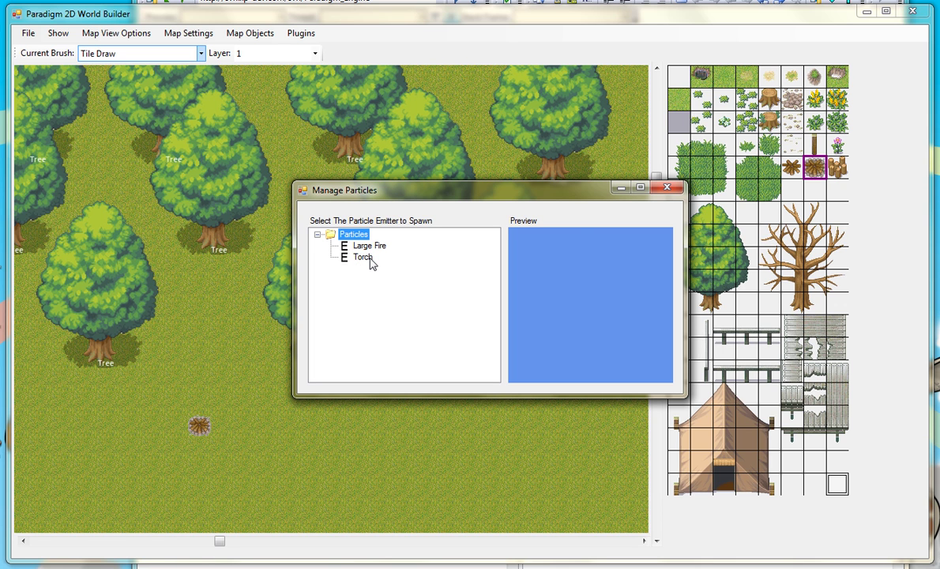
click(364, 257)
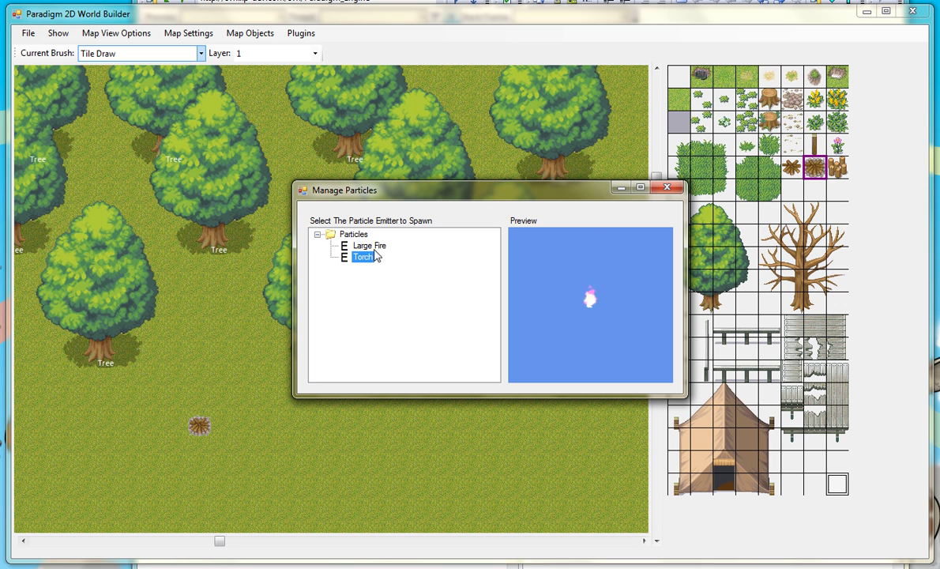
click(375, 248)
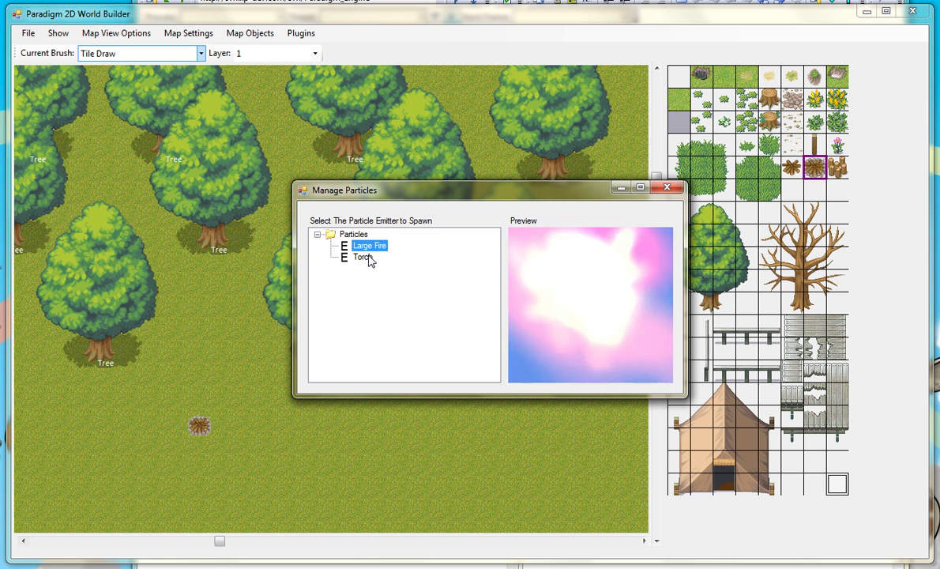
click(368, 259)
right_click(368, 259)
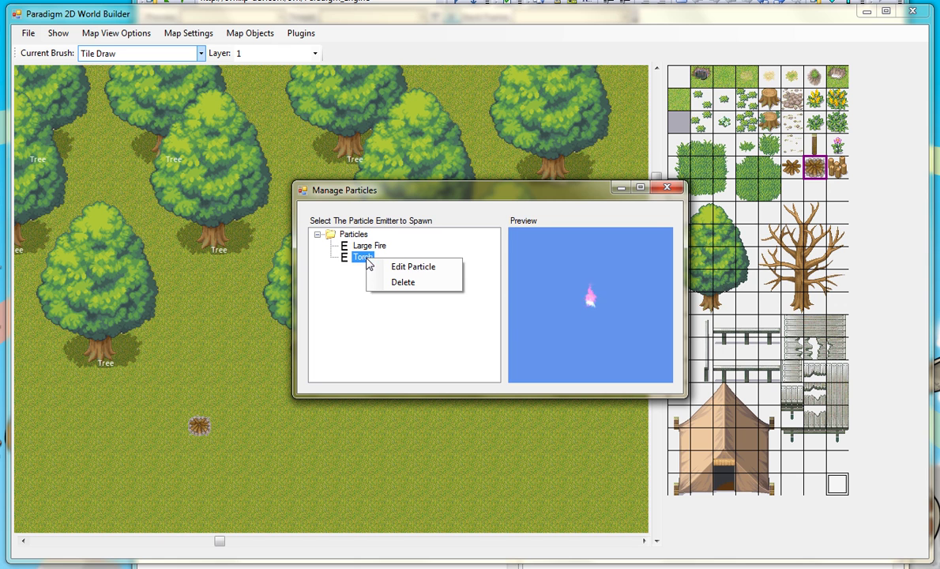
click(387, 267)
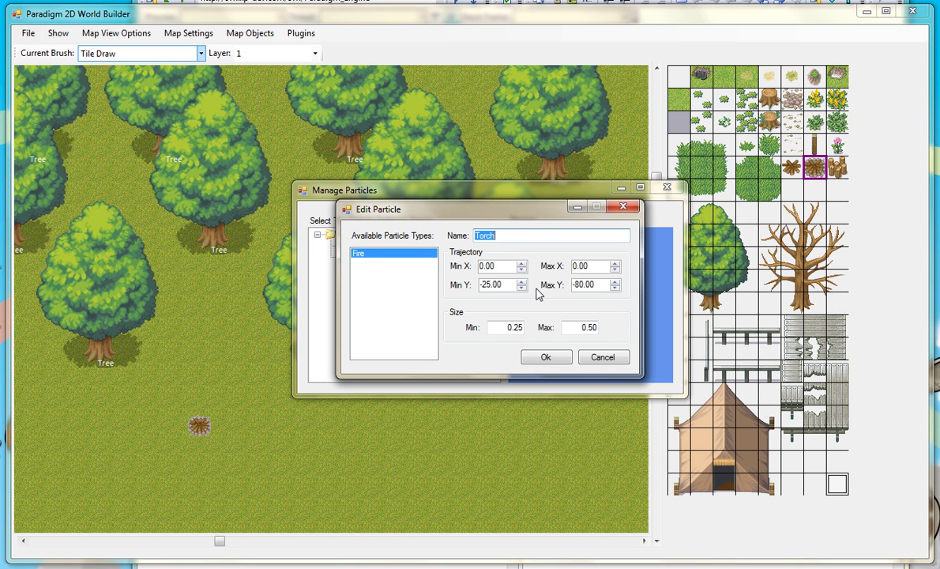
click(544, 358)
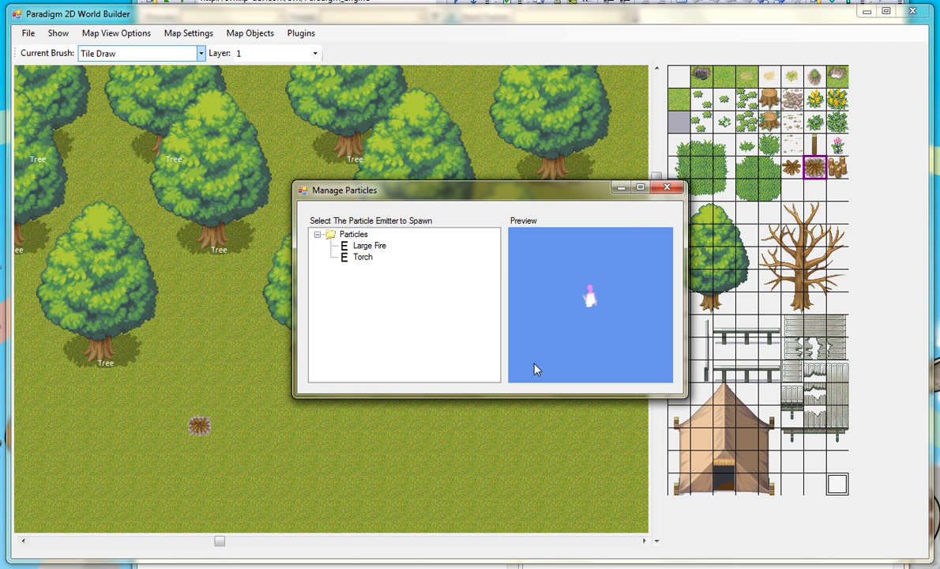
click(667, 188)
Place the Torch emitter on the log pile and remove the stray fire emitters
click(136, 54)
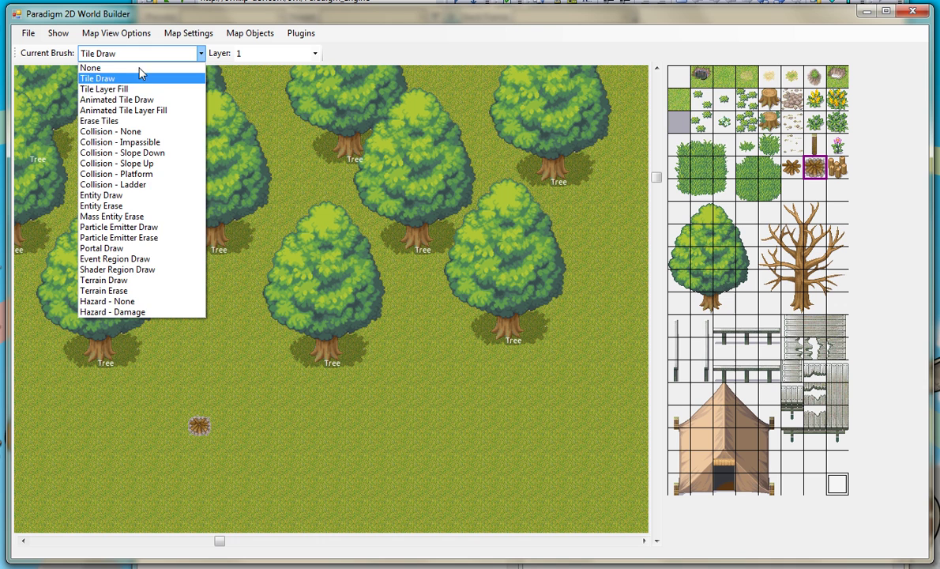
click(131, 227)
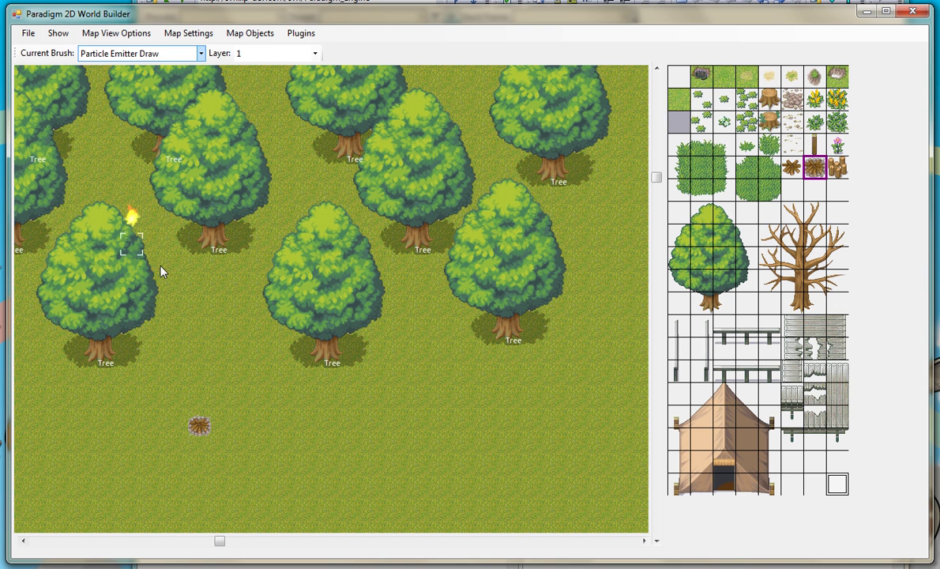
click(197, 427)
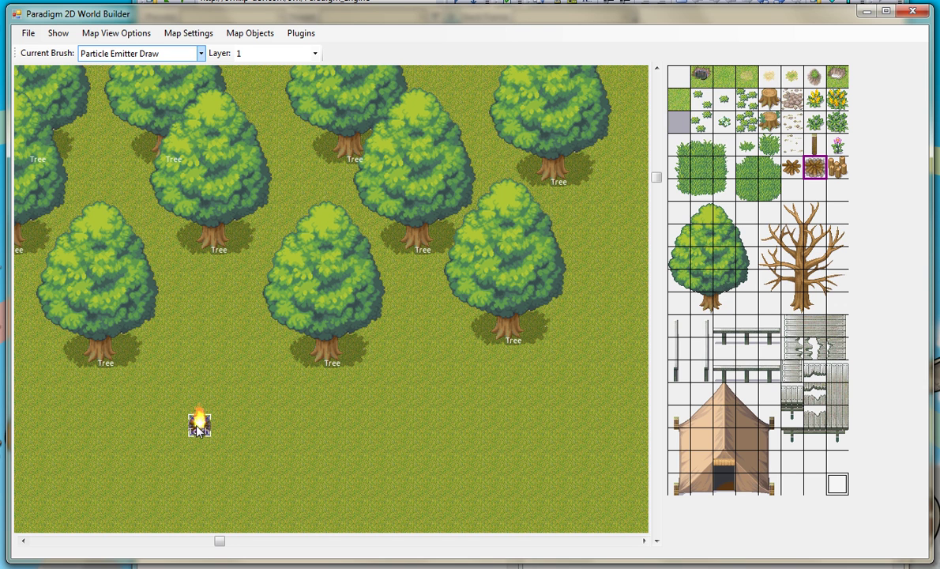
click(312, 215)
key(Delete)
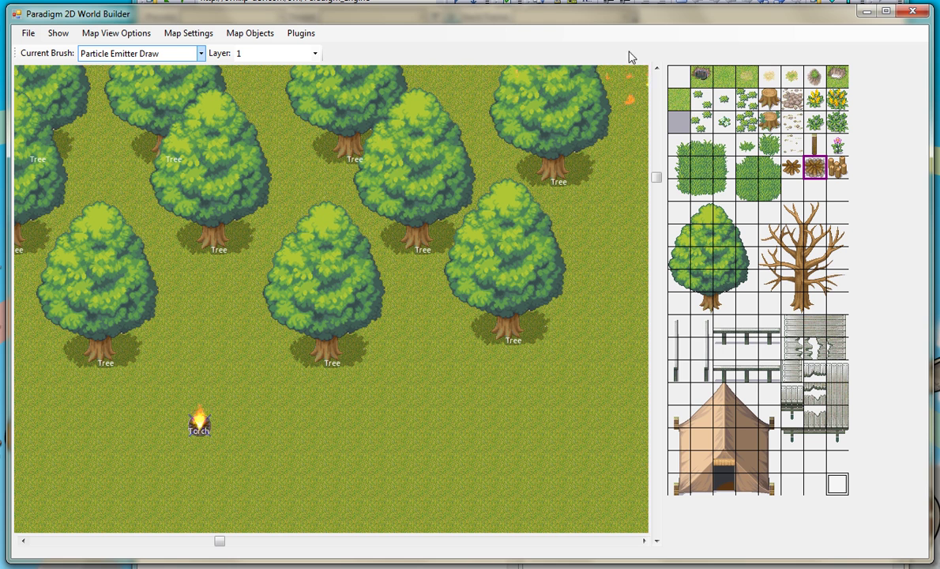
click(154, 421)
drag(156, 437, 100, 66)
click(118, 53)
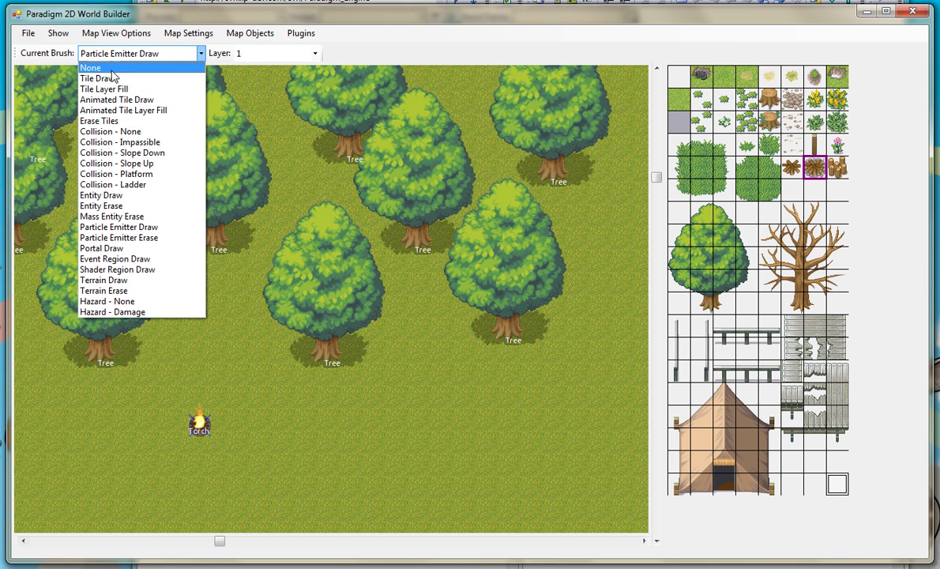
Paint impassable collision on the torch tile and the middle, right and top tree trunks
click(143, 142)
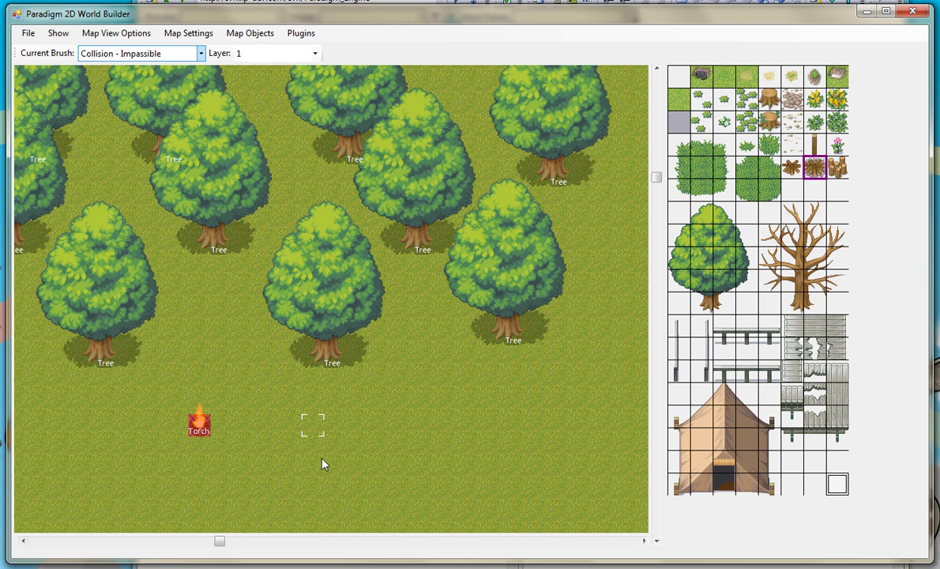
click(190, 429)
mouse_move(312, 335)
mouse_down()
mouse_move(312, 357)
mouse_move(332, 335)
mouse_up()
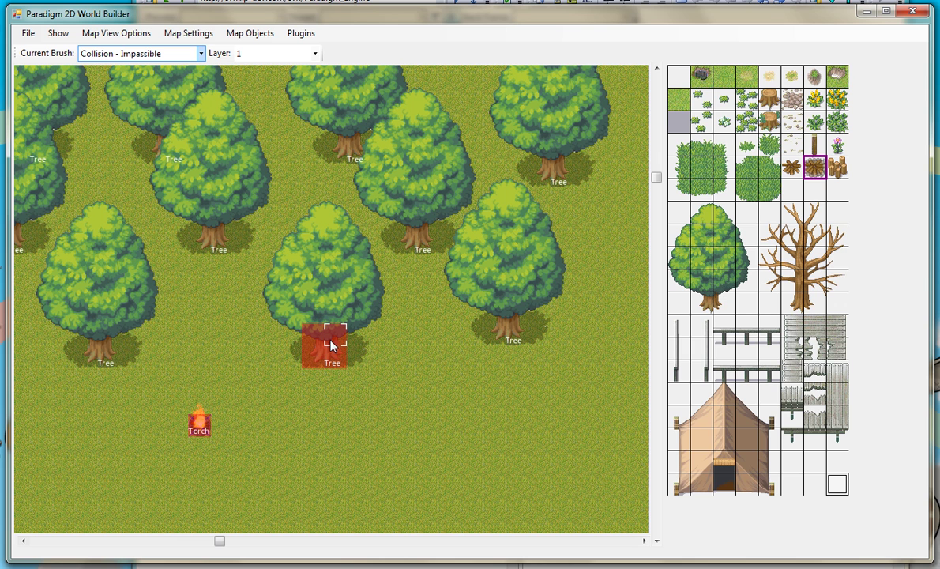
mouse_move(403, 221)
mouse_down()
mouse_move(409, 246)
mouse_move(425, 247)
mouse_move(426, 222)
mouse_up()
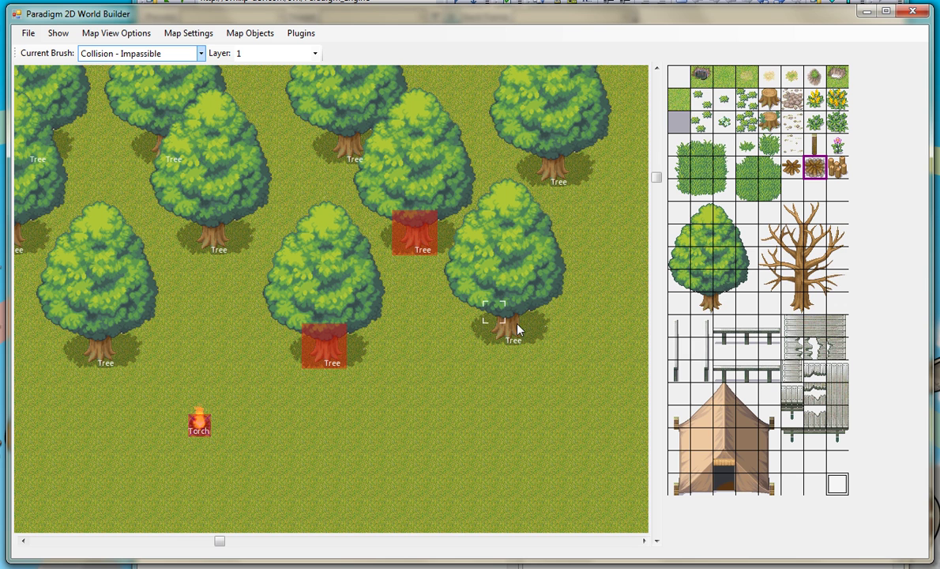
mouse_move(494, 312)
mouse_down()
mouse_move(494, 336)
mouse_move(517, 312)
mouse_up()
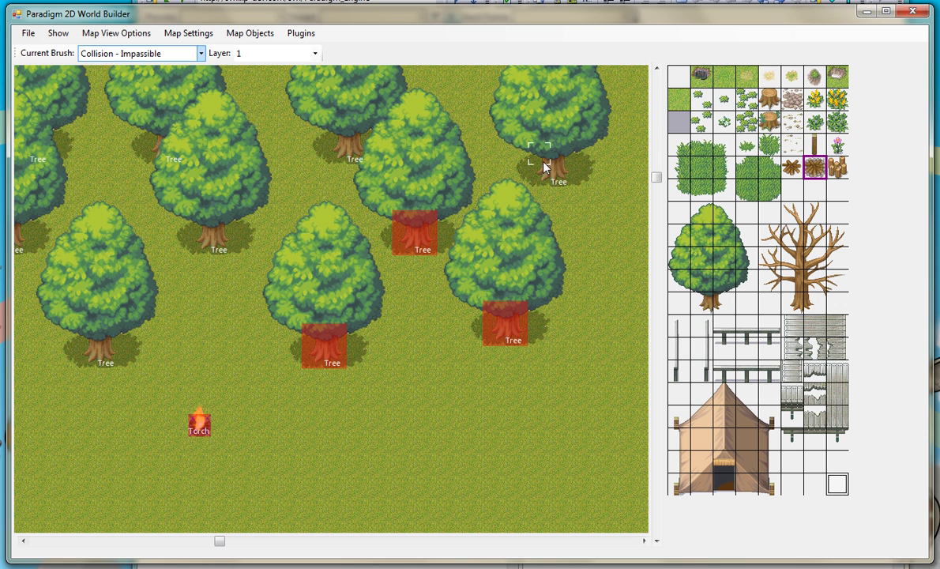
mouse_move(541, 156)
mouse_down()
mouse_move(558, 178)
mouse_move(561, 154)
mouse_up()
mouse_move(344, 144)
mouse_down()
mouse_move(361, 158)
mouse_move(359, 143)
mouse_up()
Cover the remaining left, lower-left and upper-left tree trunks with impassable collision
drag(205, 223, 223, 247)
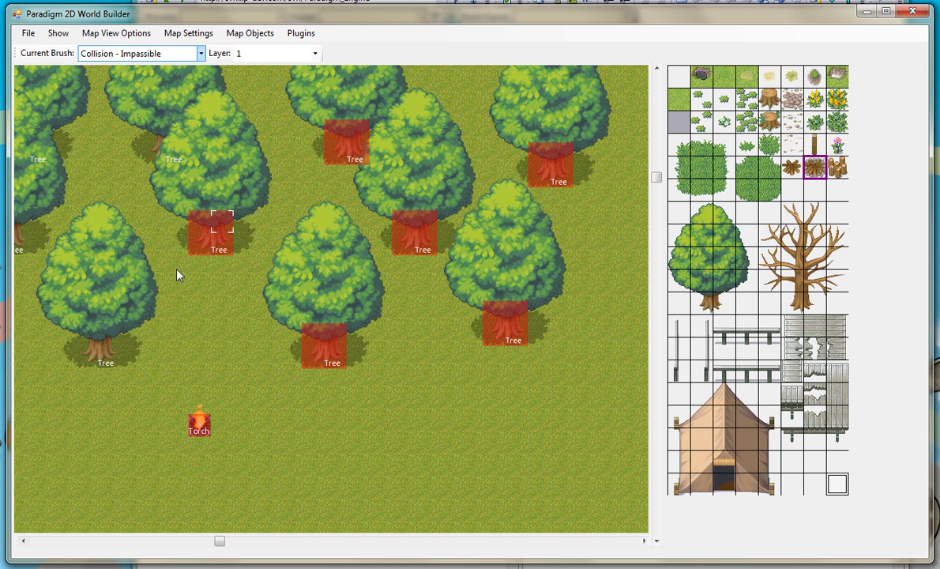
mouse_move(87, 327)
mouse_down()
mouse_move(105, 361)
mouse_move(113, 346)
mouse_up()
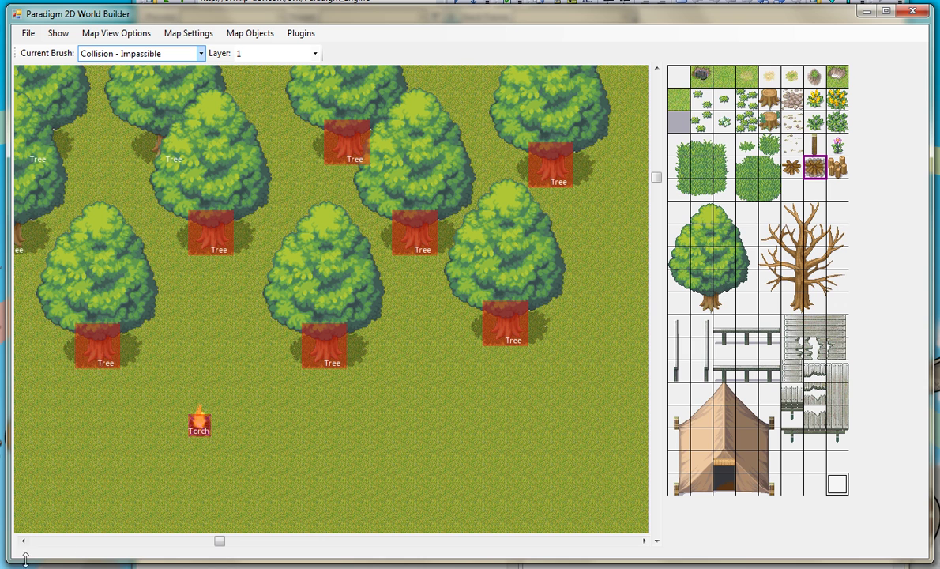
drag(221, 543, 126, 546)
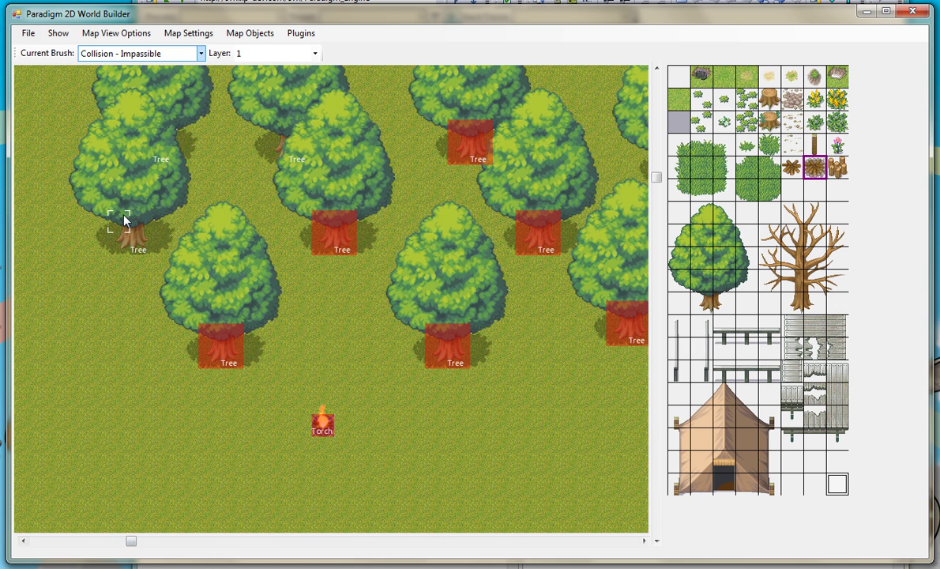
drag(127, 235, 138, 221)
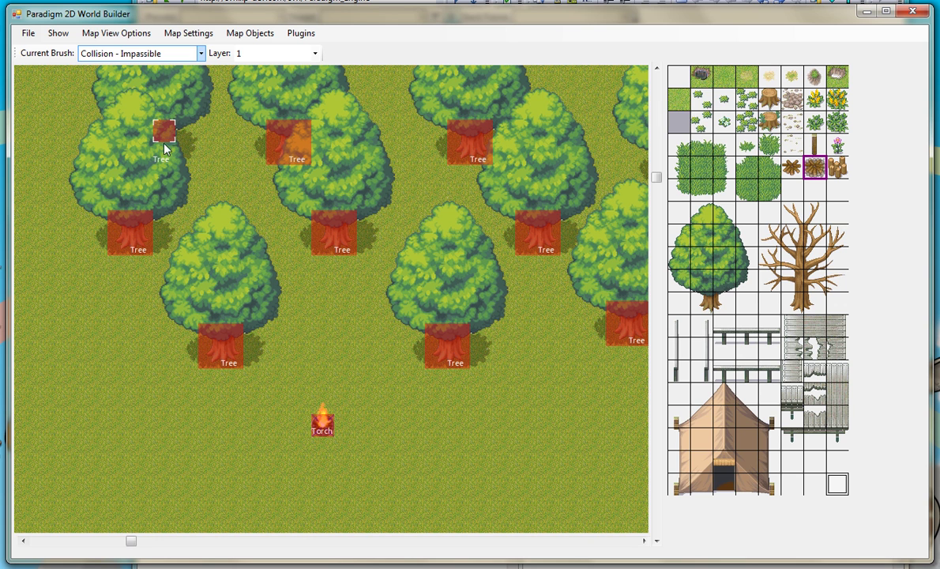
drag(164, 145, 143, 150)
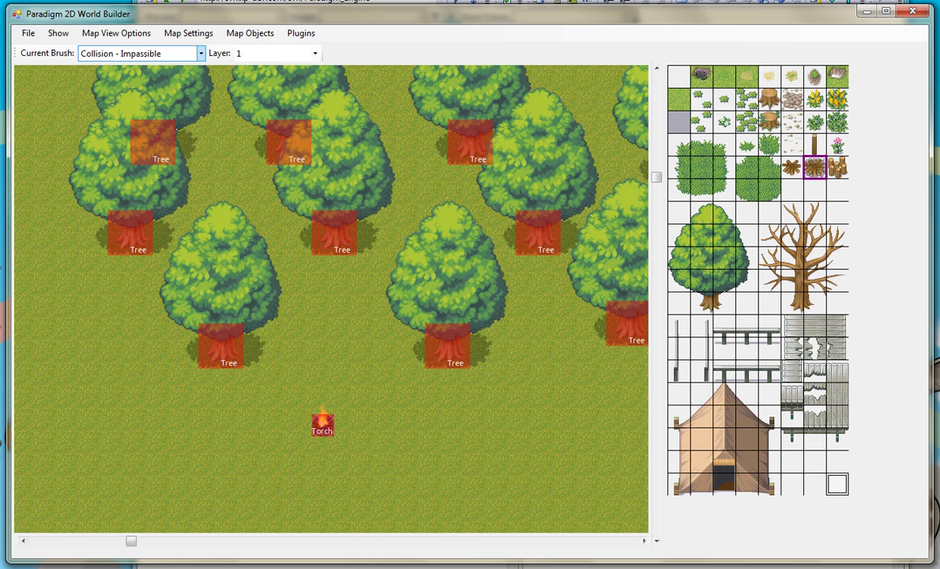
drag(657, 176, 656, 119)
click(250, 35)
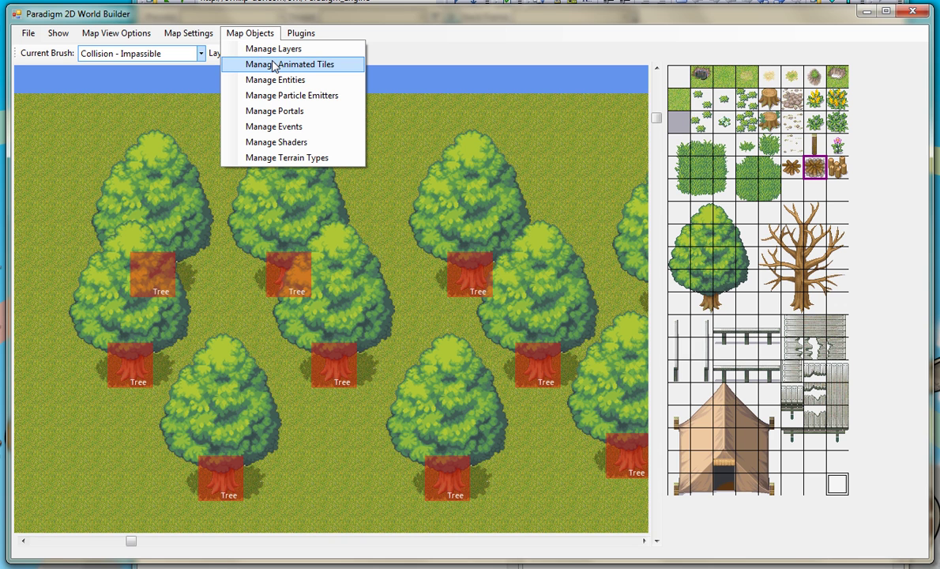
Select the Water animated tile and confirm its 6-frame, 0.05-second settings in the tile manager
click(274, 67)
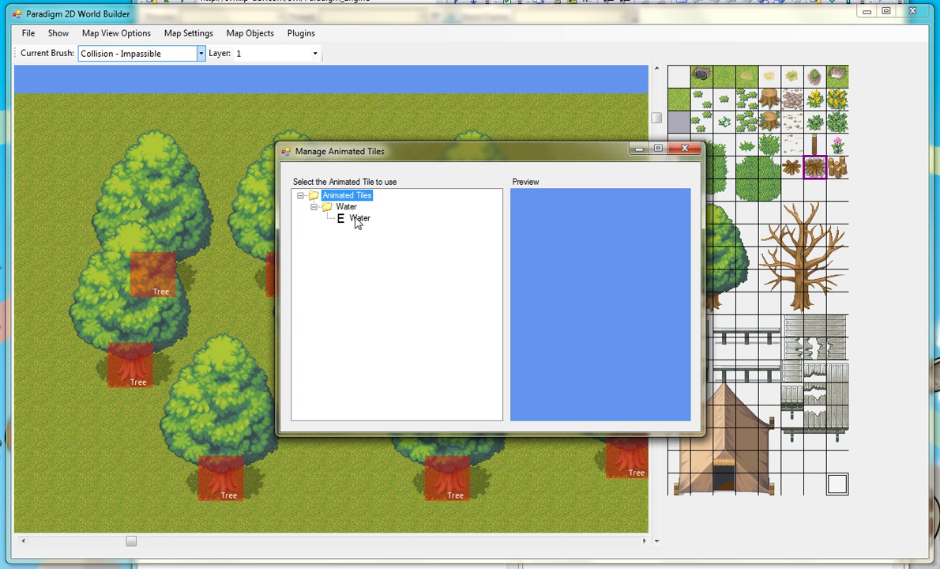
click(358, 219)
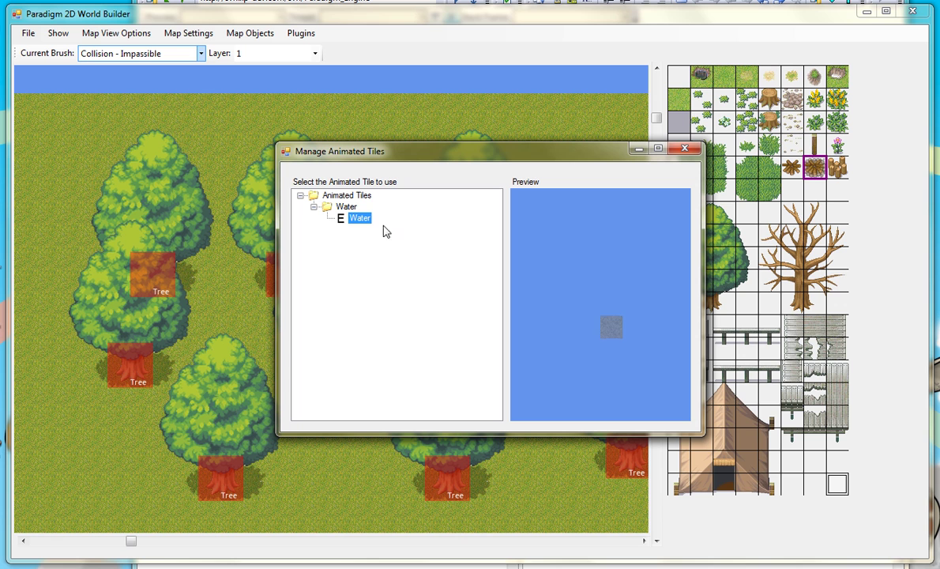
right_click(366, 226)
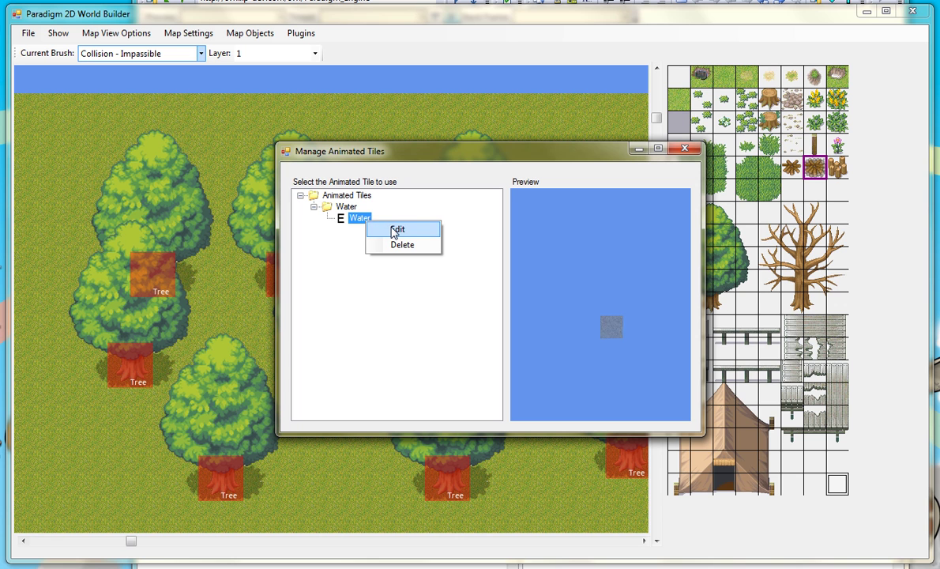
click(397, 230)
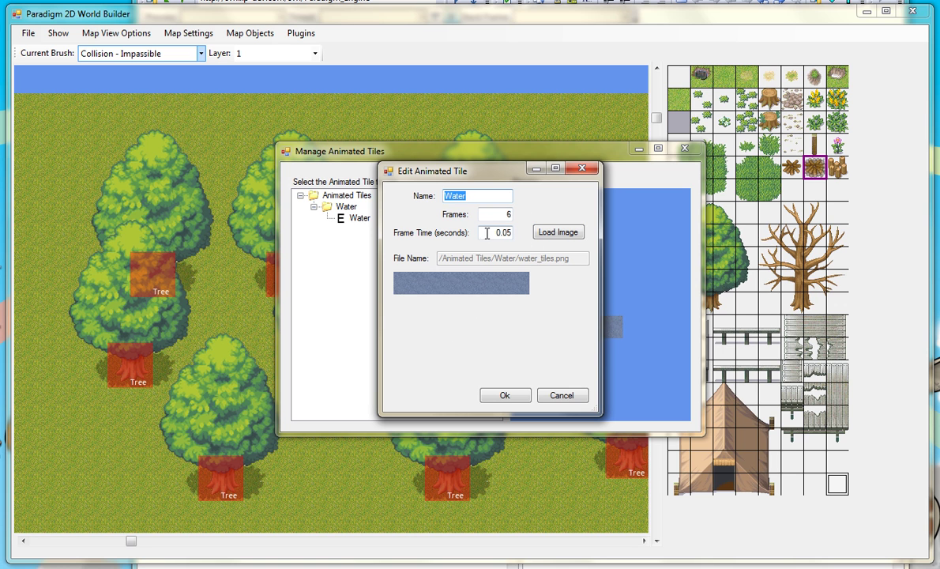
click(505, 394)
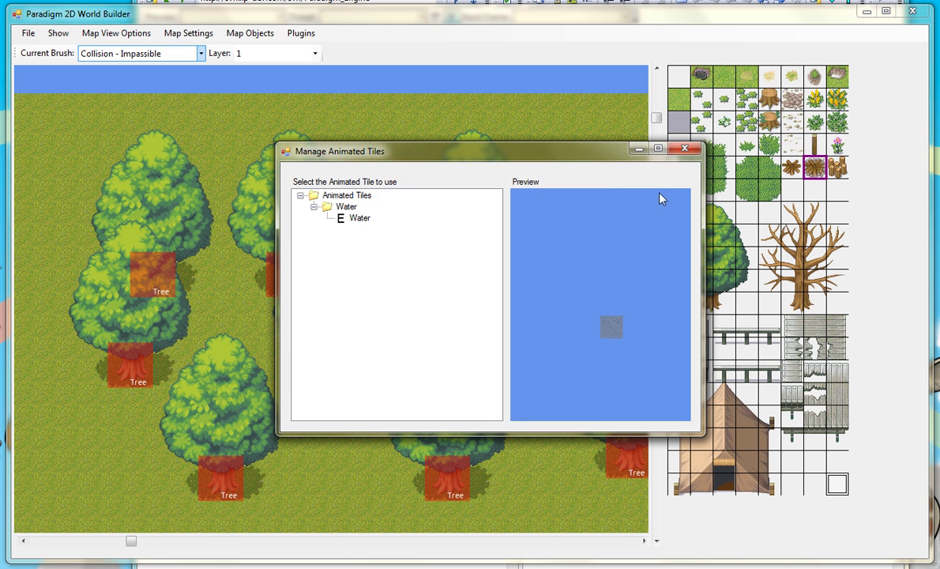
click(684, 148)
Paint a filled rectangle of animated Water tiles below and right of the torch with Animated Tile Draw
click(126, 55)
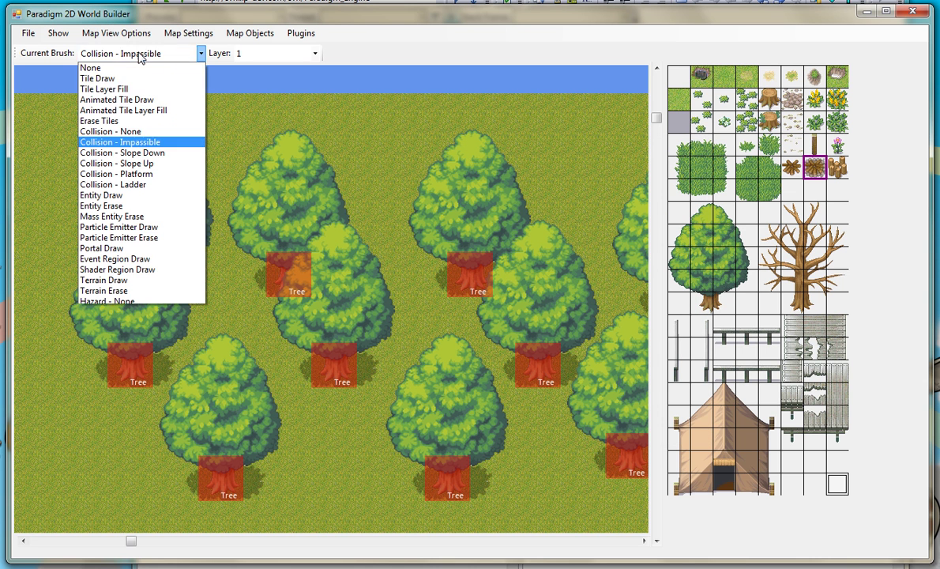
click(145, 101)
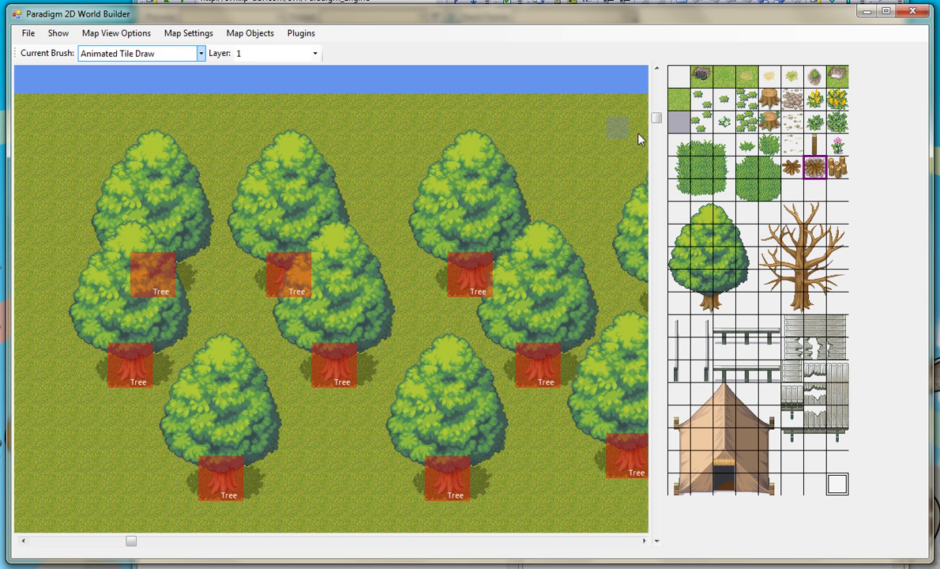
mouse_move(659, 120)
mouse_down()
mouse_move(658, 261)
mouse_move(657, 249)
mouse_up()
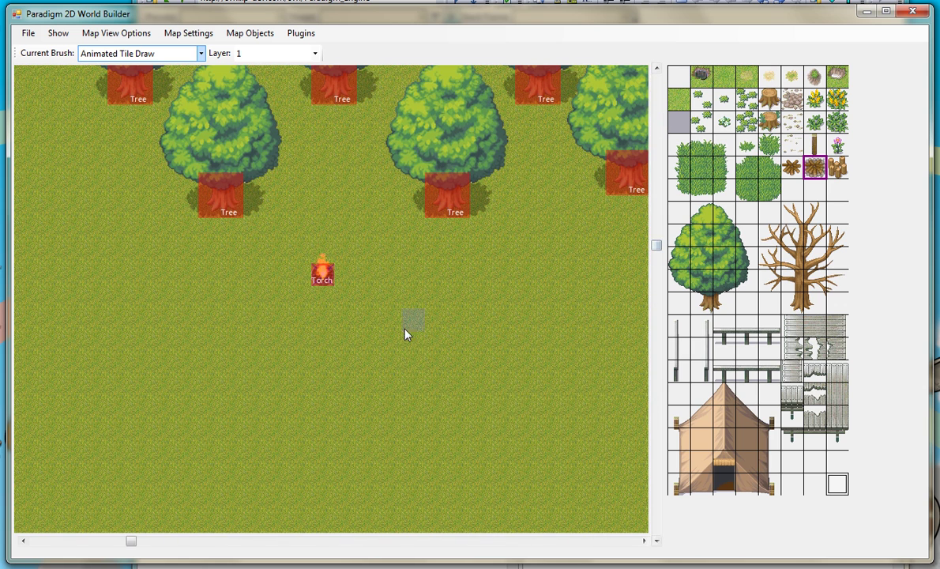
mouse_move(408, 382)
mouse_down()
mouse_move(407, 412)
mouse_move(586, 397)
mouse_up()
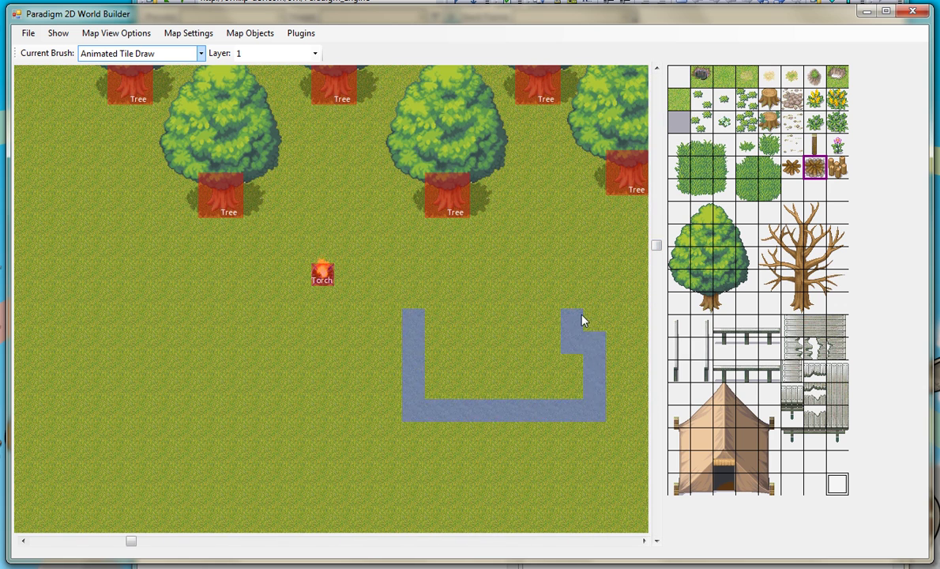
mouse_move(582, 320)
mouse_down()
mouse_move(591, 326)
mouse_move(474, 325)
mouse_move(441, 360)
mouse_up()
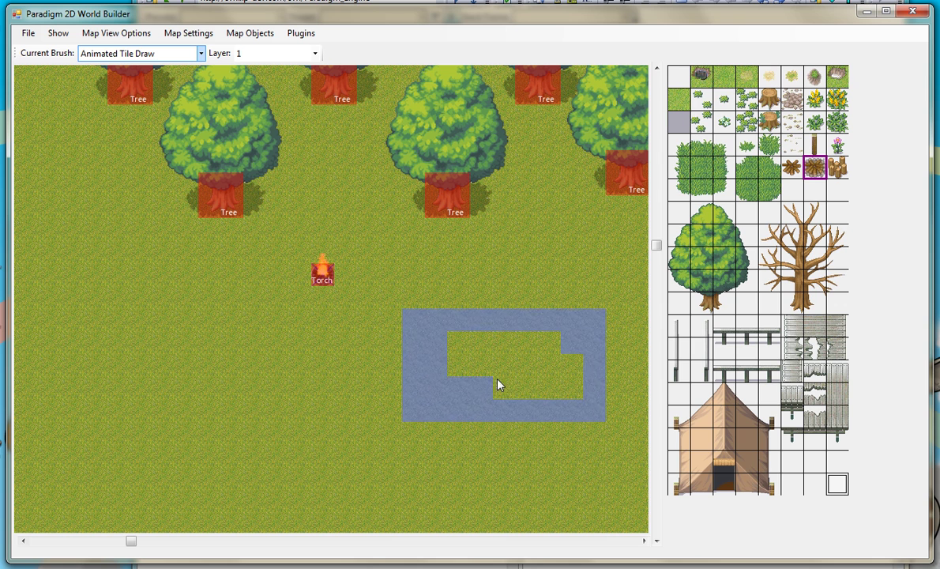
mouse_move(567, 365)
mouse_down()
mouse_move(567, 351)
mouse_move(559, 380)
mouse_move(470, 342)
mouse_move(522, 370)
mouse_up()
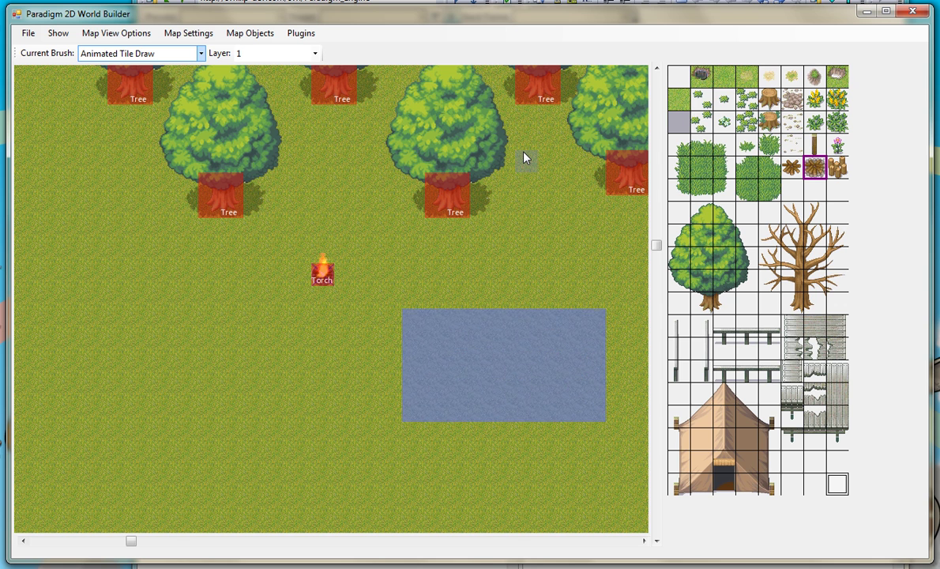
drag(656, 250, 656, 184)
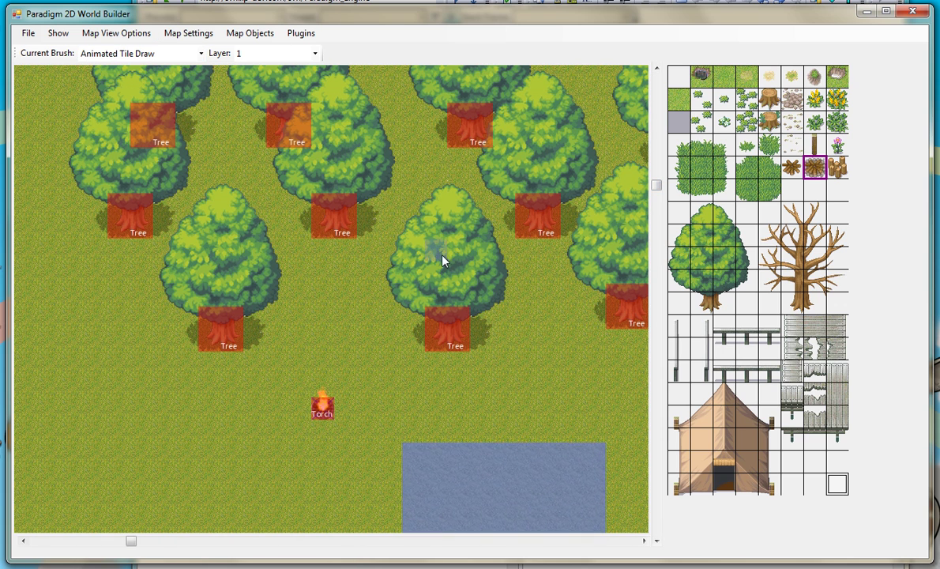
Choose the Windmill entity in the entities manager
click(237, 36)
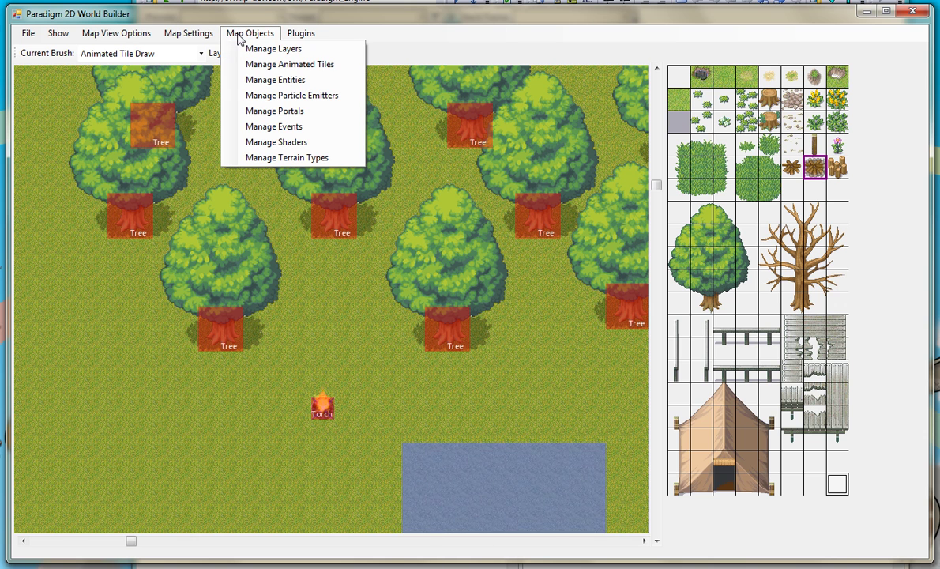
click(294, 80)
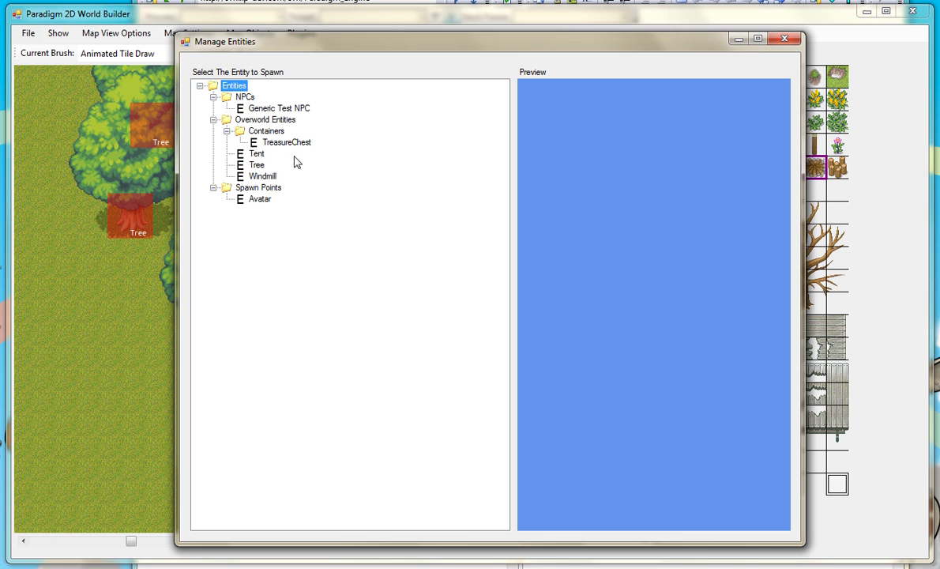
click(263, 176)
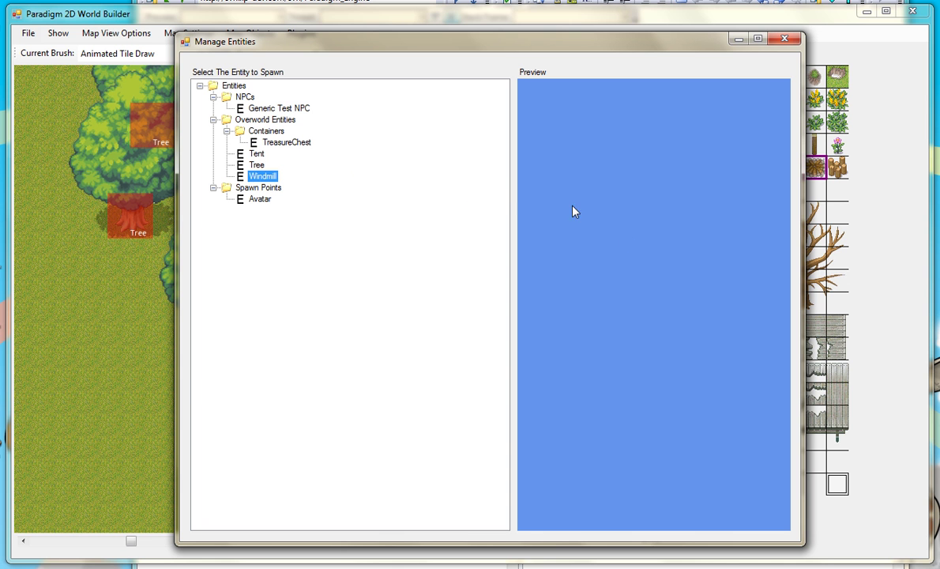
click(784, 39)
Place the Windmill on the grass left of the torch using the Entity Draw brush
click(158, 53)
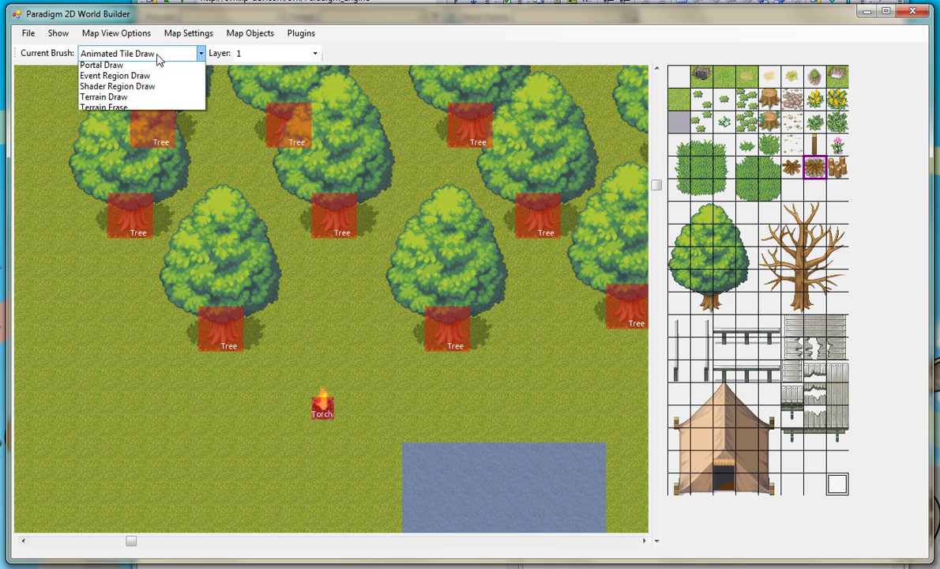
click(111, 192)
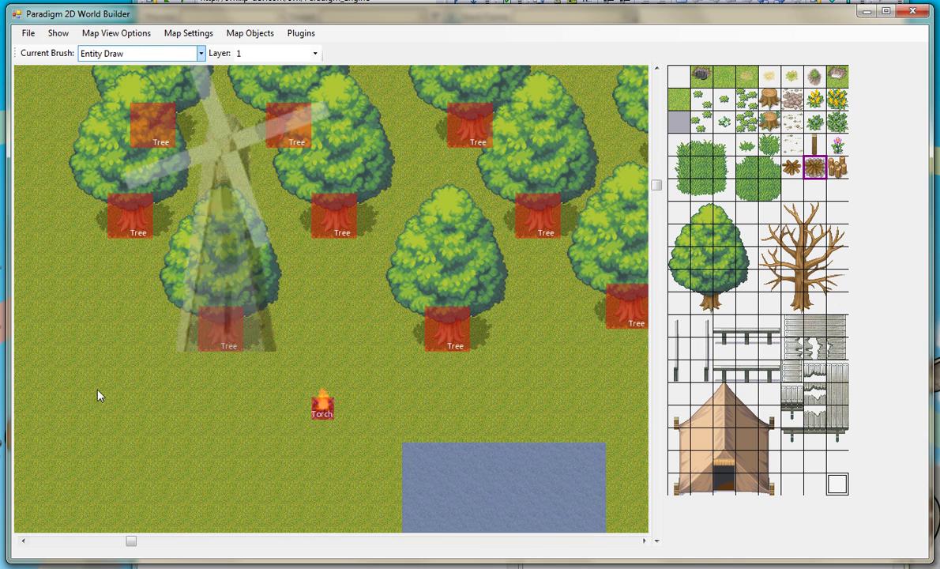
click(66, 489)
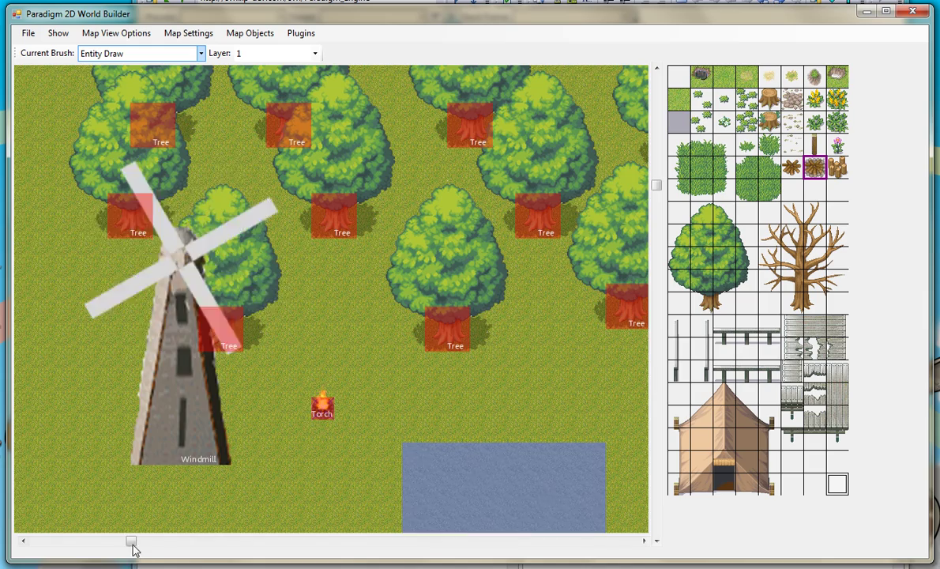
drag(132, 545, 167, 542)
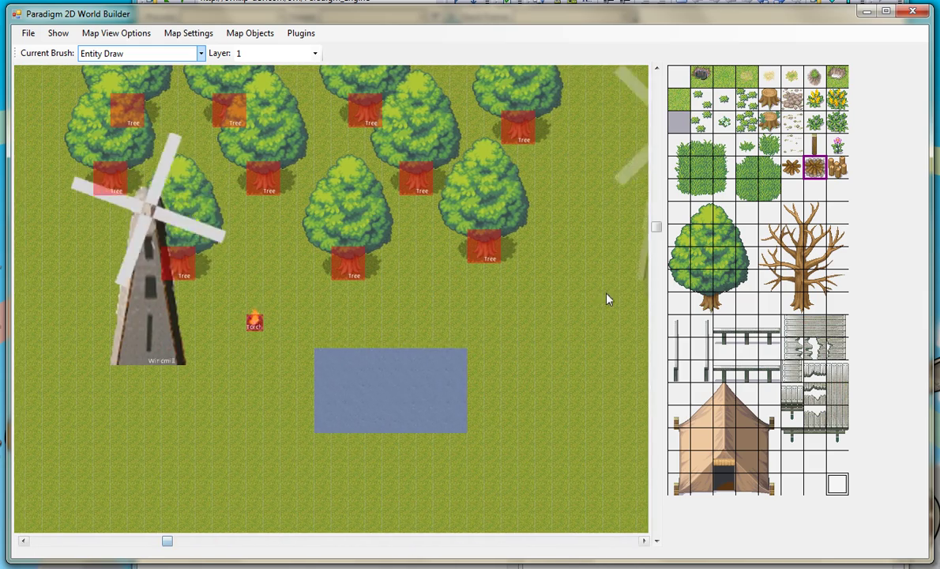
scroll(474, 304, up, 3)
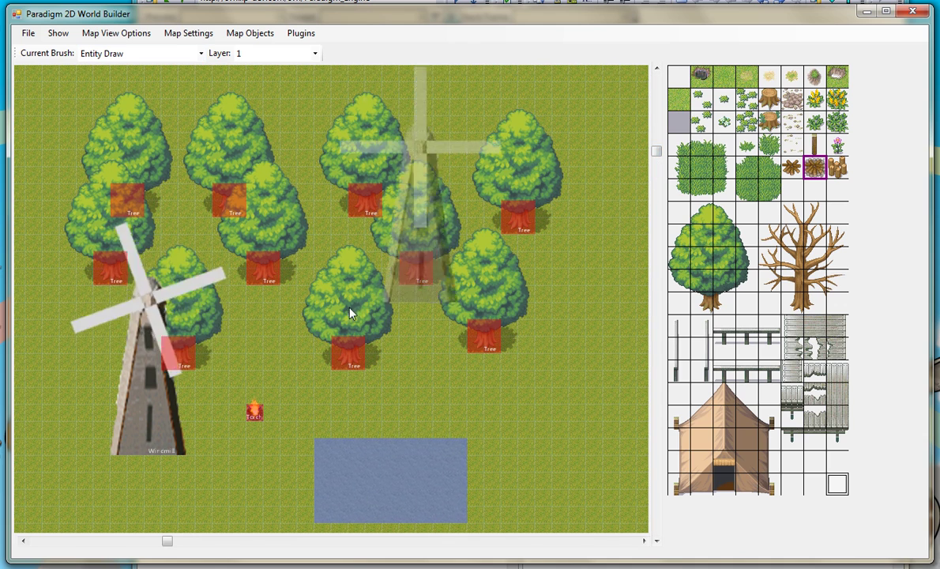
Add an entity with the ID 'tree', then bring up the Map Objects menu
click(351, 314)
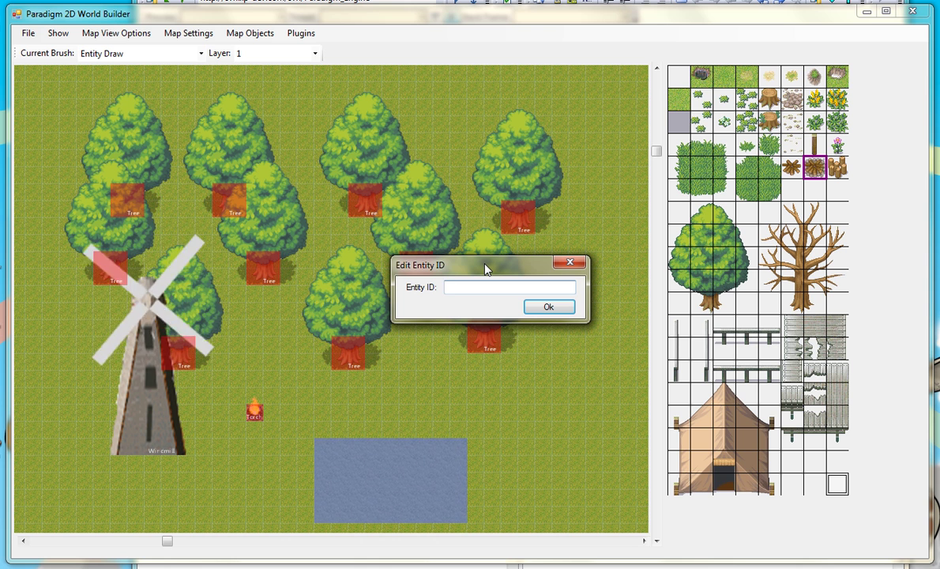
text(tree)
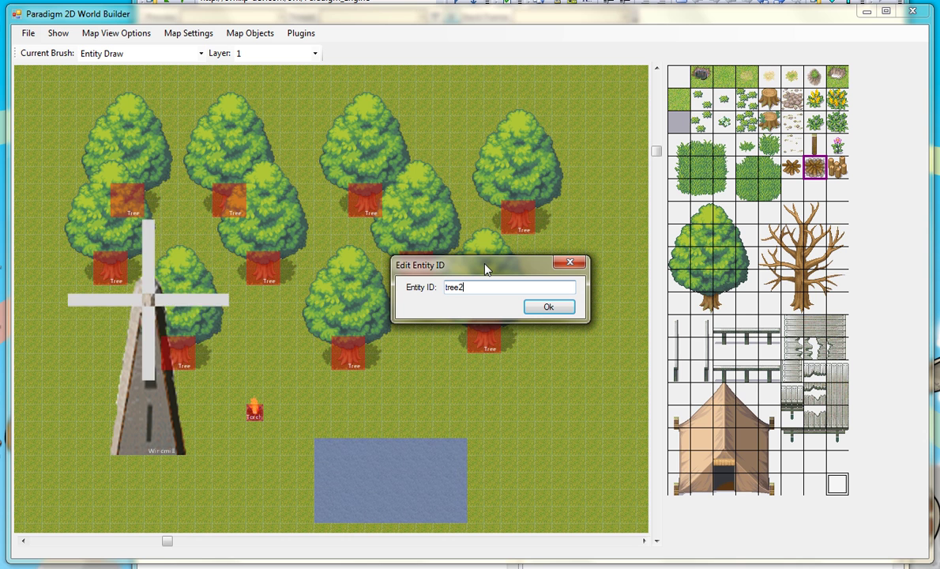
key(Return)
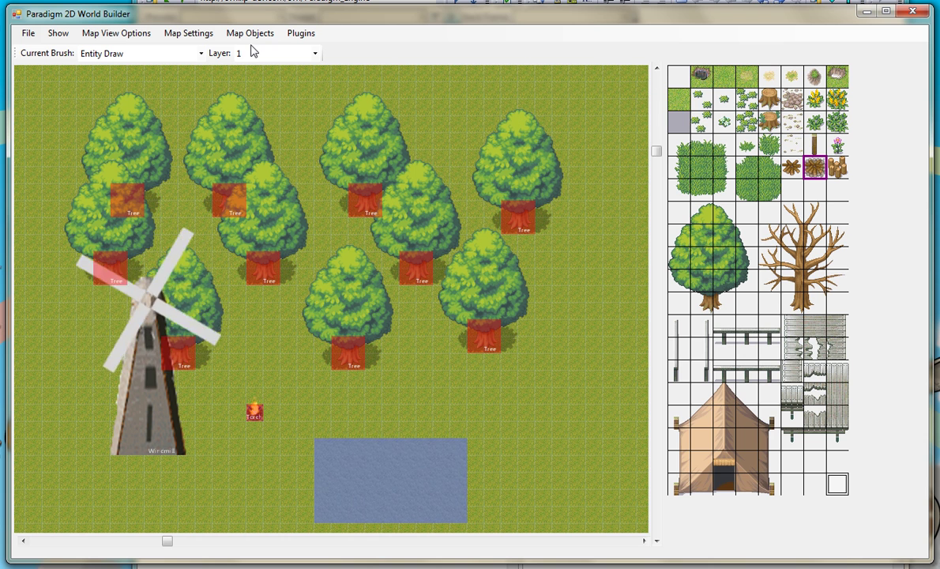
click(227, 36)
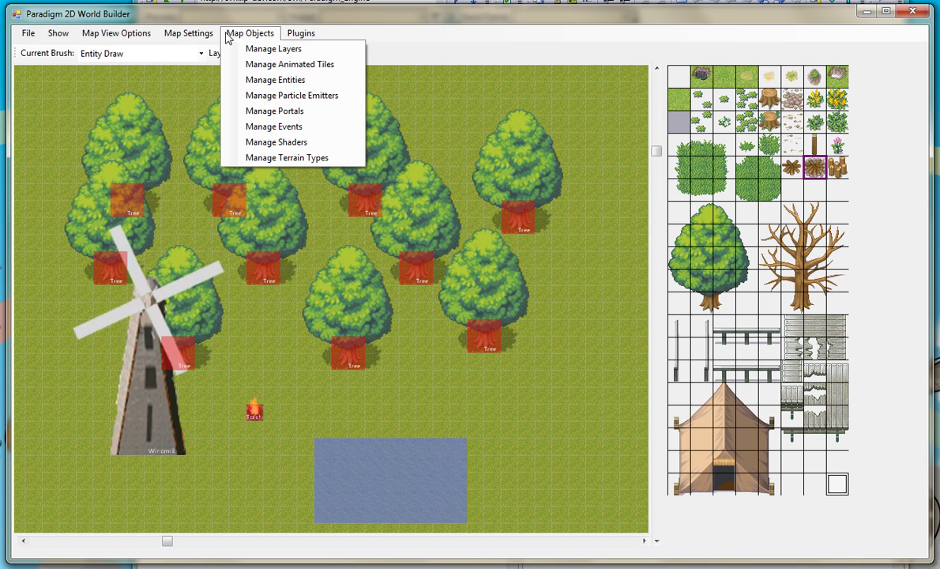
Add a portal to testmap with ID A and exit direction Right in the portal manager
click(308, 112)
drag(93, 36, 292, 108)
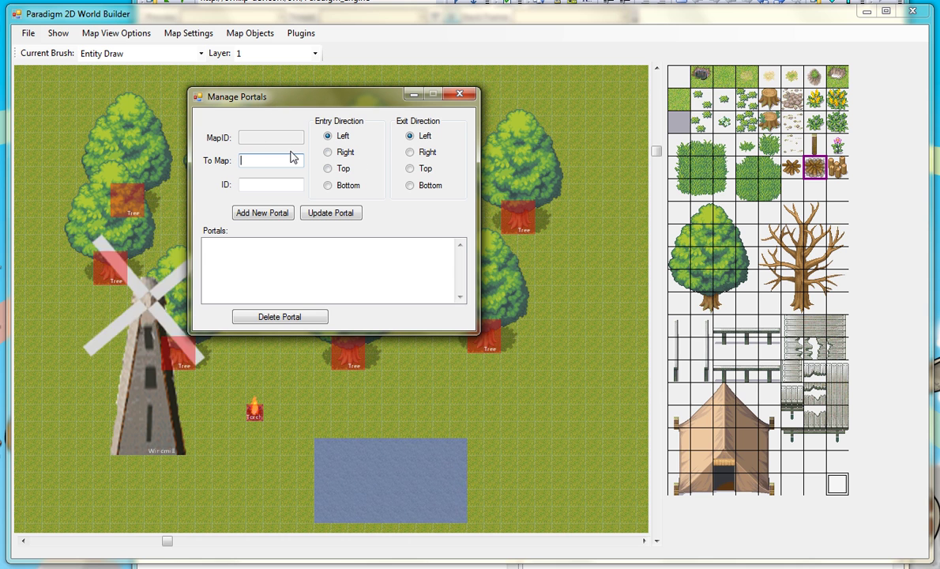
text(1)
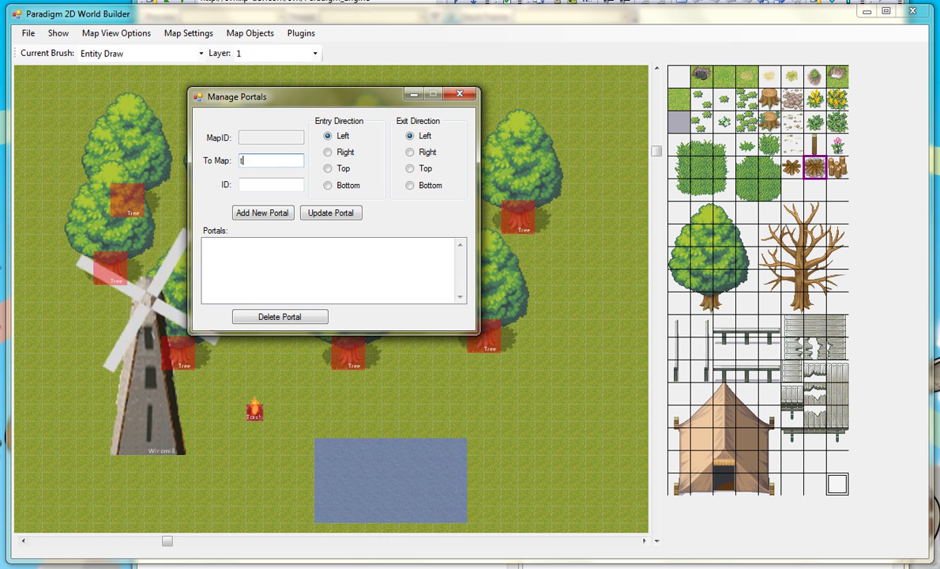
text(estmap)
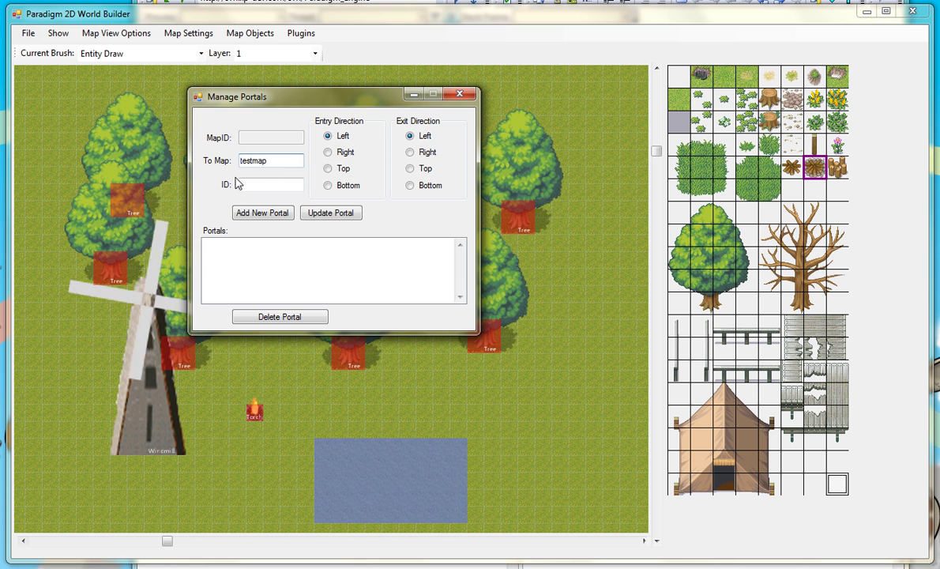
click(250, 184)
text(A)
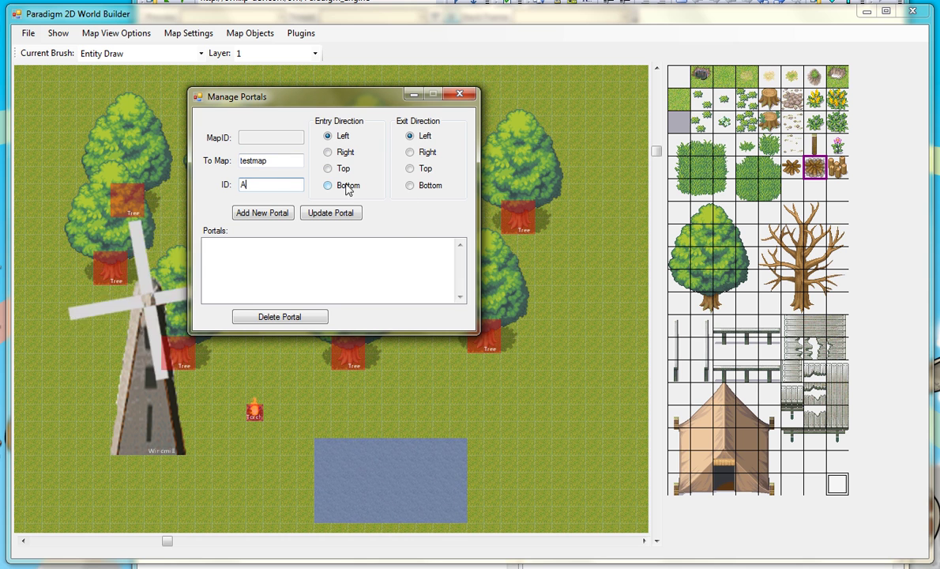
click(419, 152)
click(257, 213)
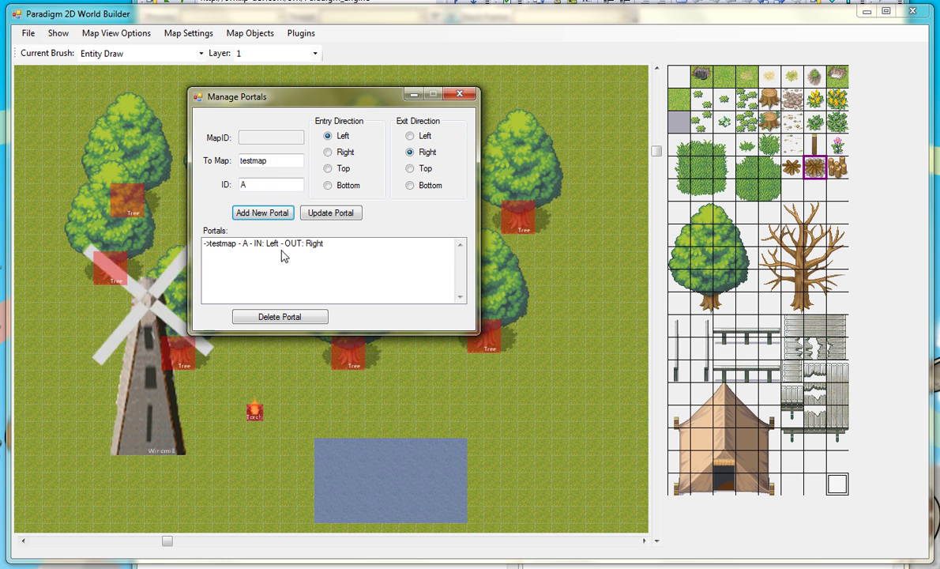
click(459, 95)
click(127, 53)
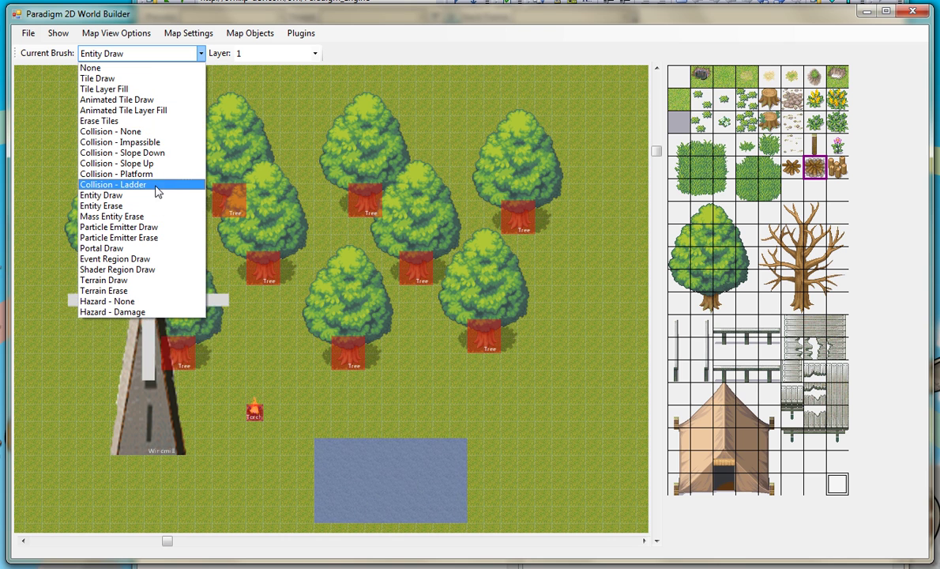
Switch to the Portal Draw brush and select the testmap portal in the Selection Window
click(147, 251)
click(487, 403)
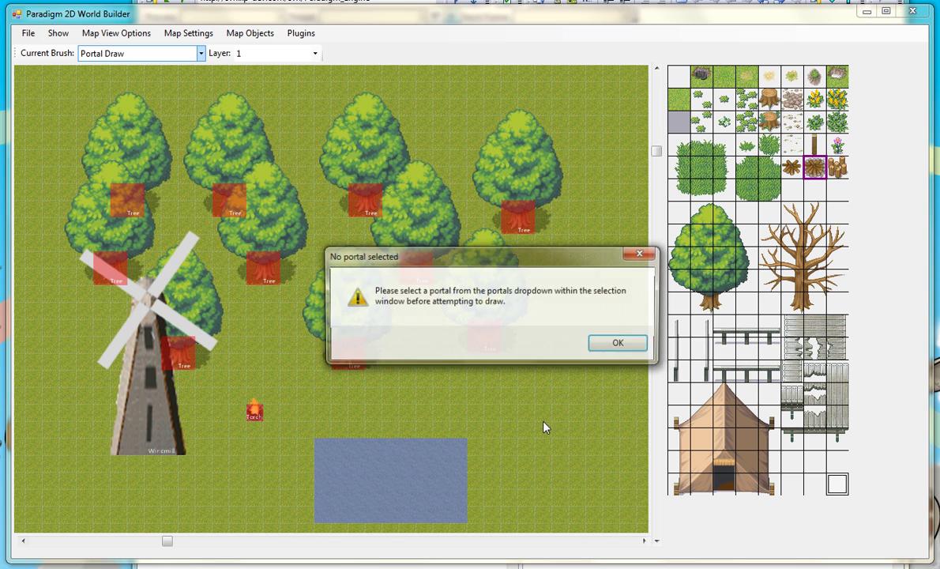
click(617, 344)
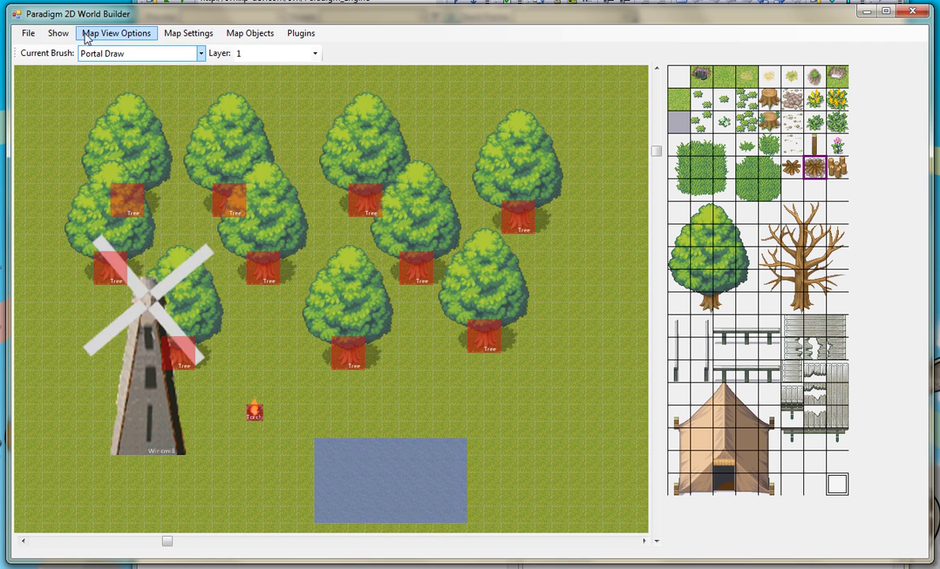
click(60, 34)
click(110, 49)
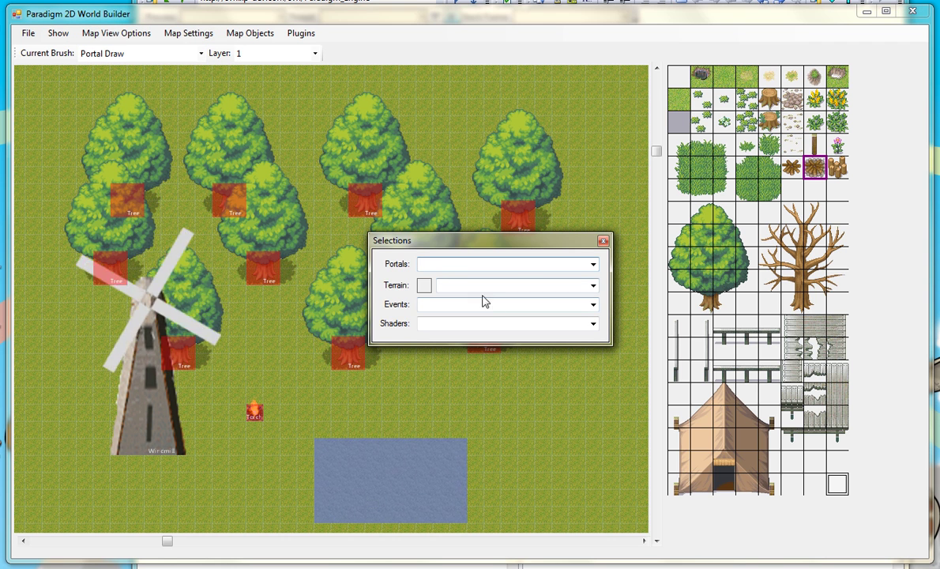
click(593, 264)
click(563, 274)
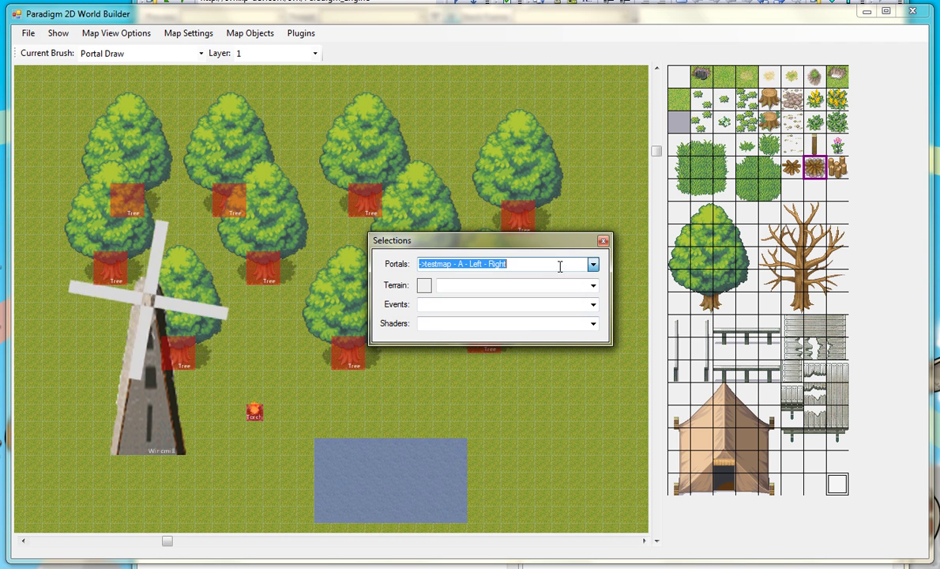
click(603, 240)
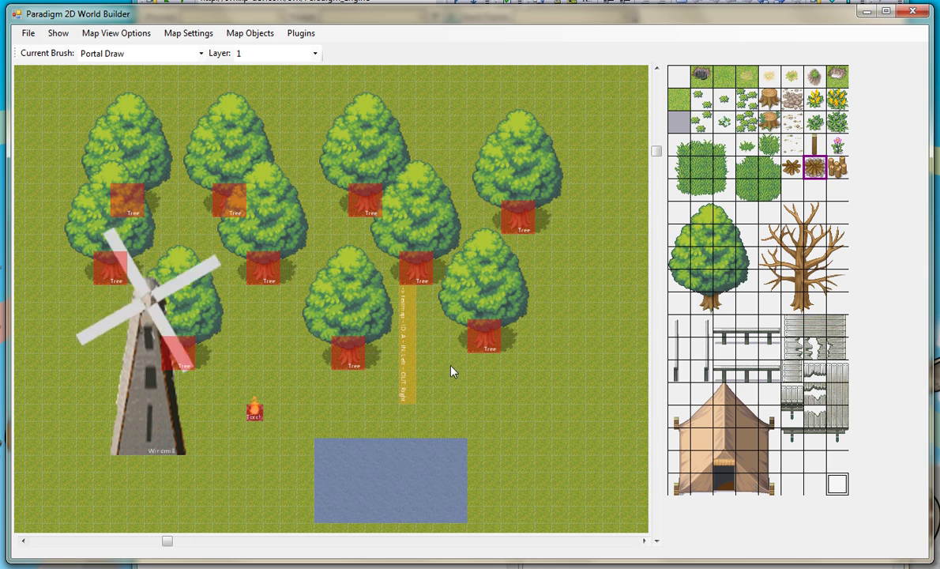
Draw the testmap portal as a tall strip on the grass beside the trees
scroll(474, 397, up, 1)
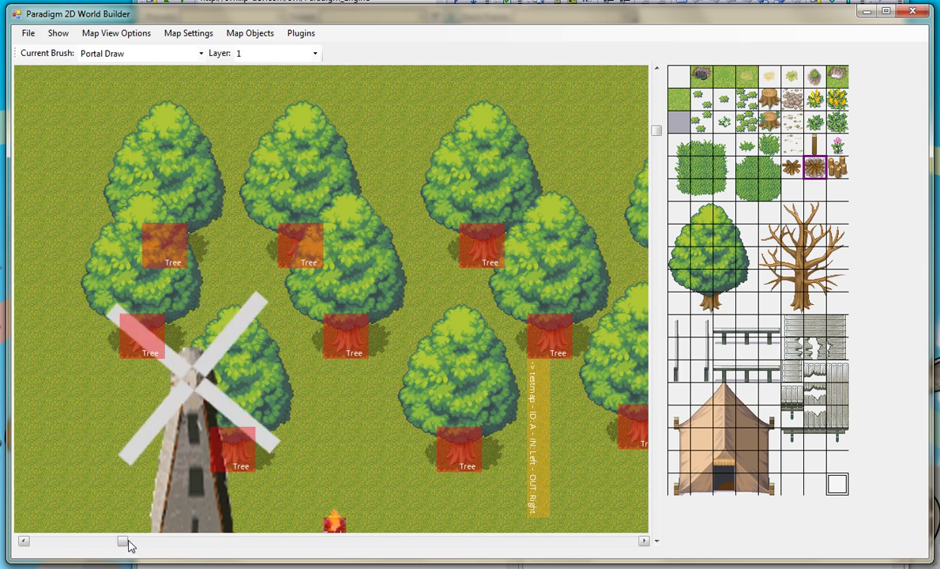
drag(126, 541, 390, 541)
drag(381, 338, 403, 518)
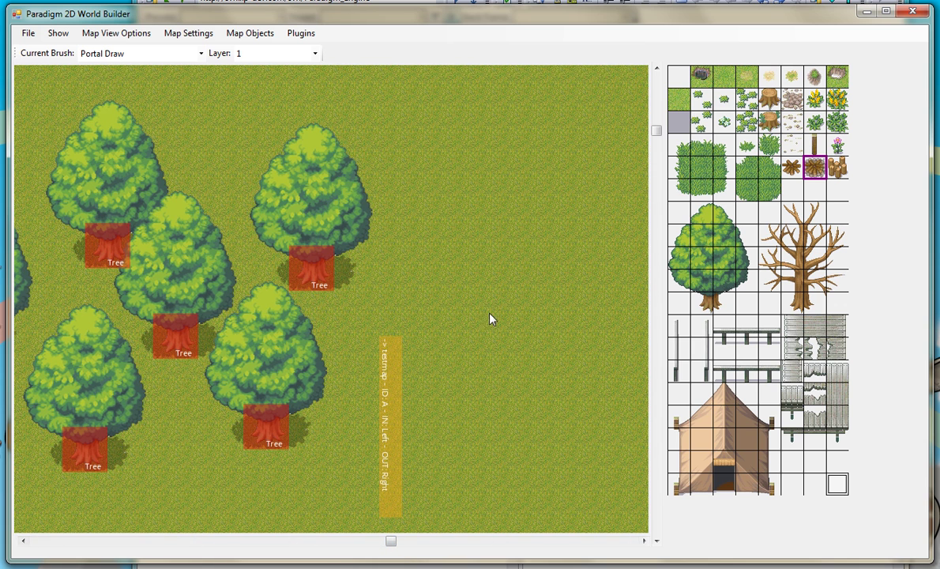
Load the rpgtest001.xml map from XML and acknowledge the Map Load Complete message
click(29, 35)
click(59, 65)
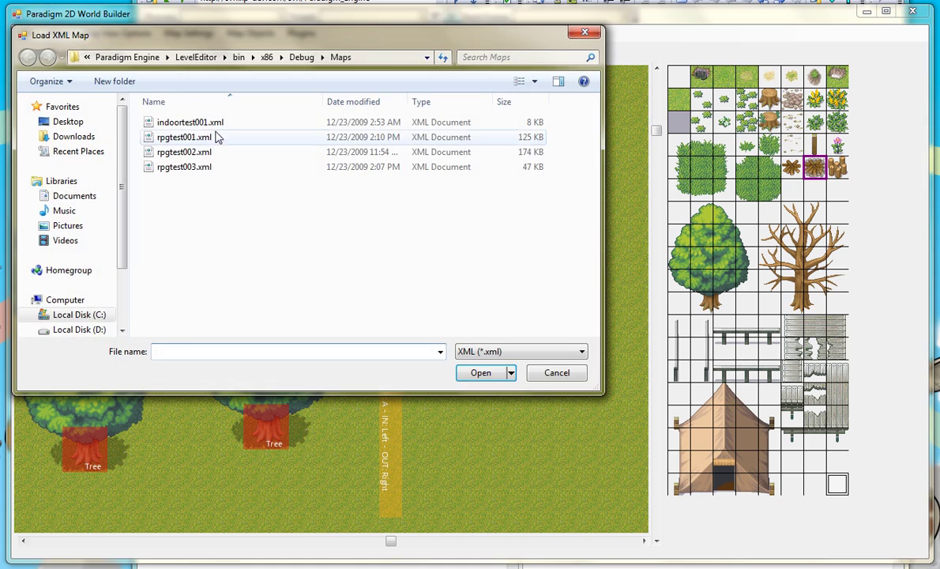
double_click(190, 137)
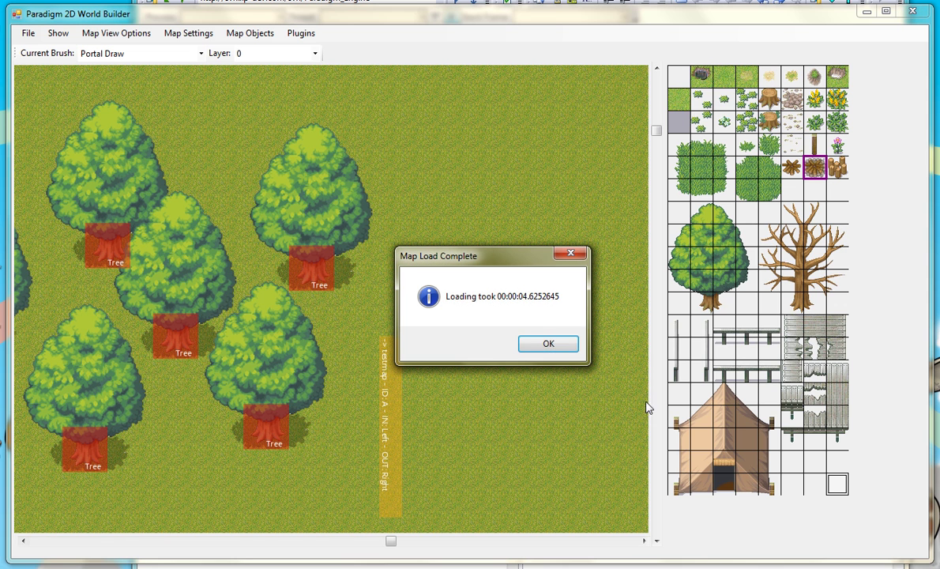
click(548, 344)
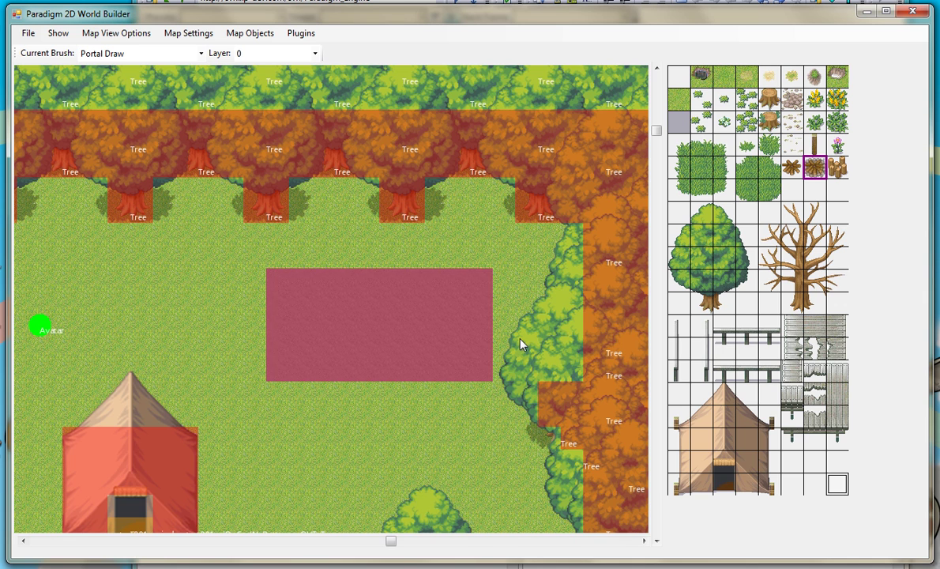
drag(390, 541, 254, 542)
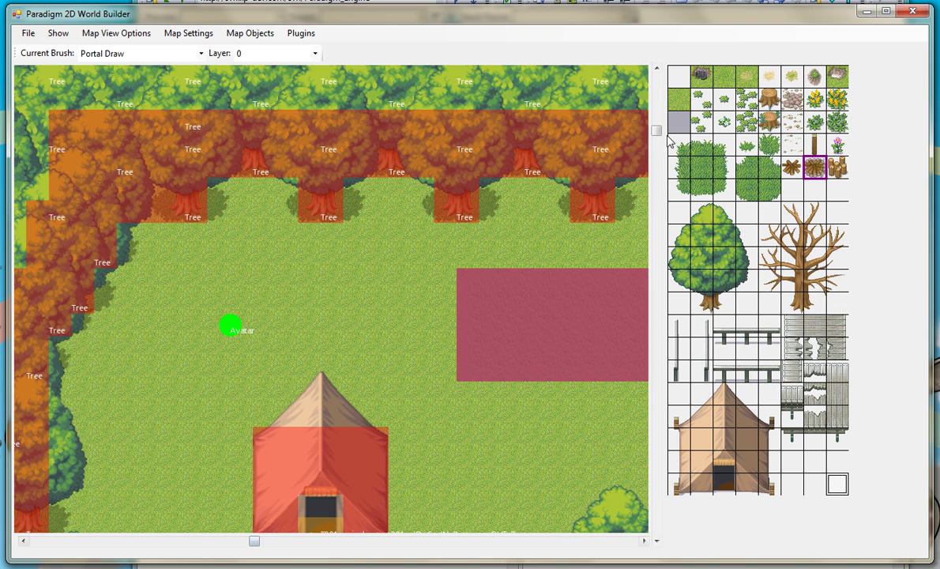
drag(657, 130, 661, 215)
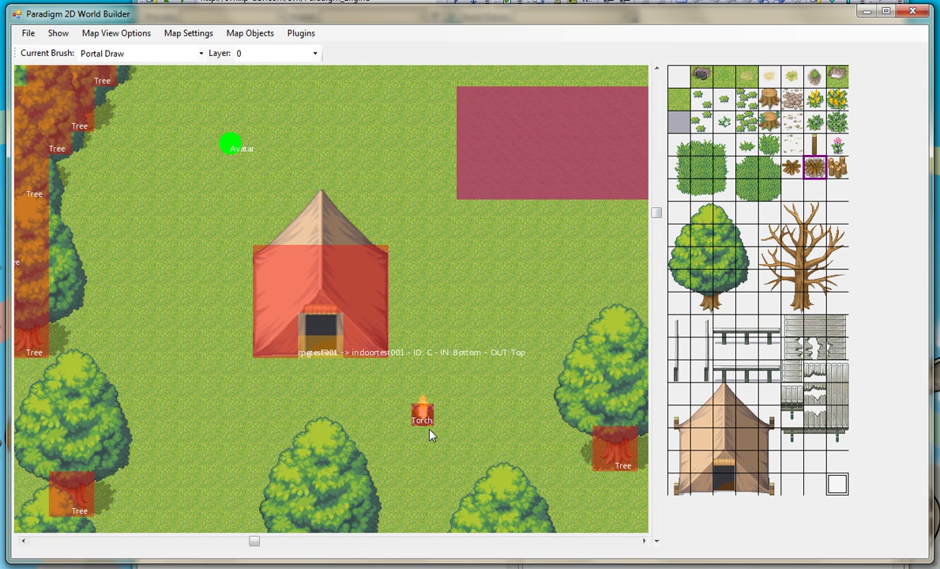
scroll(334, 423, down, 2)
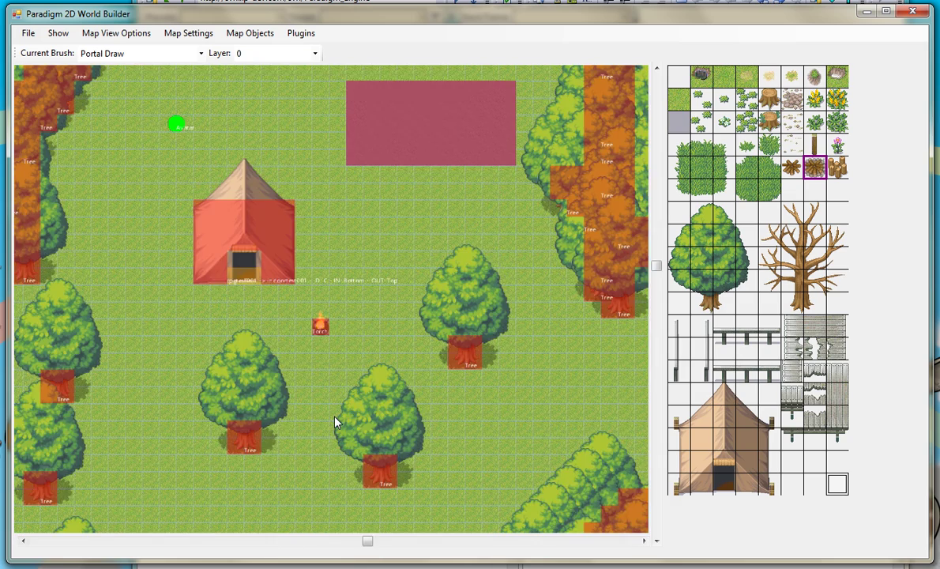
drag(631, 542, 196, 543)
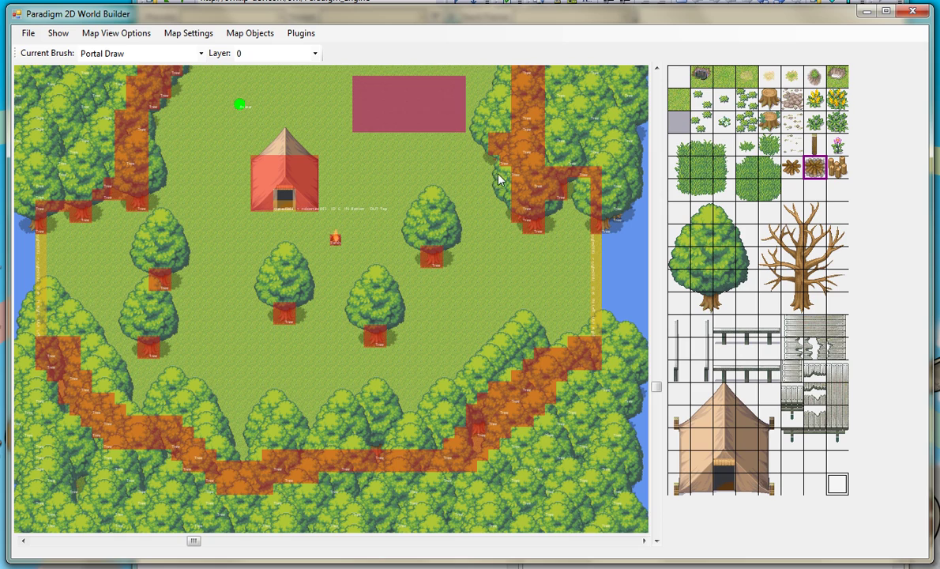
drag(656, 385, 661, 226)
scroll(403, 235, up, 2)
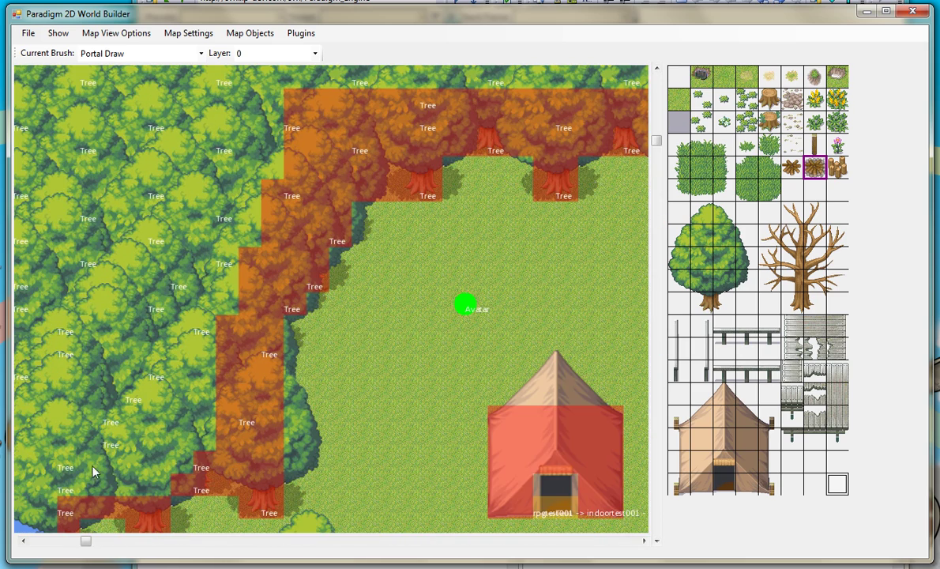
drag(79, 541, 269, 544)
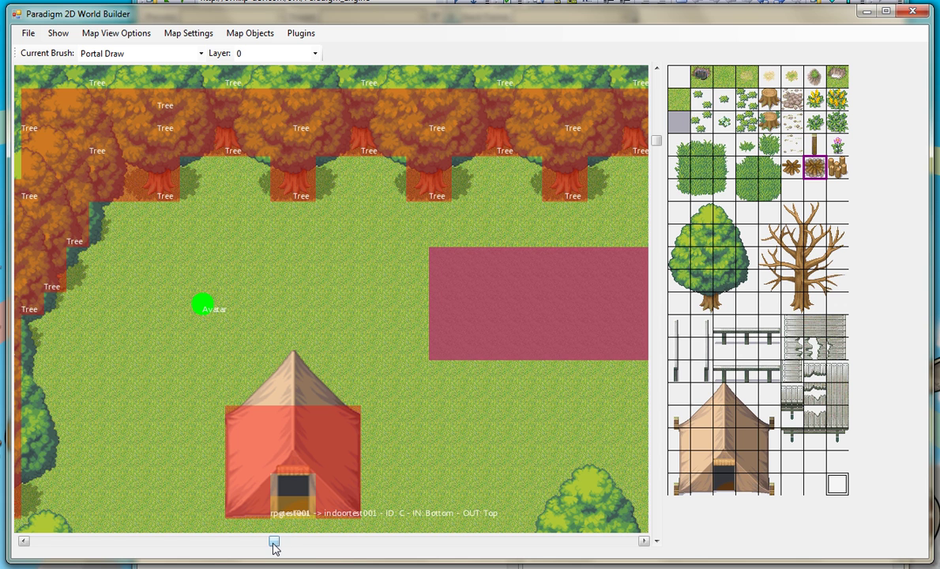
mouse_move(274, 545)
mouse_down()
mouse_move(425, 549)
mouse_move(292, 545)
mouse_up()
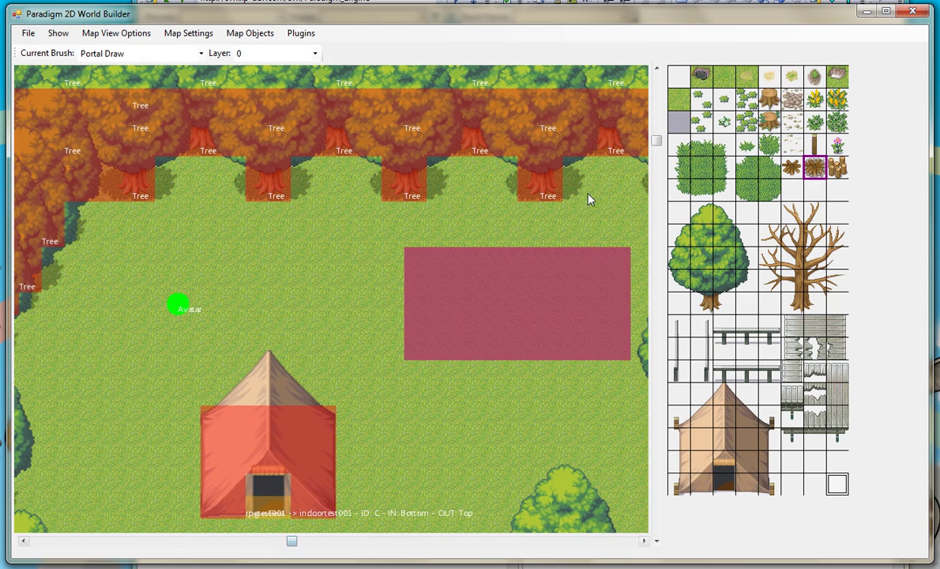
drag(656, 144, 674, 271)
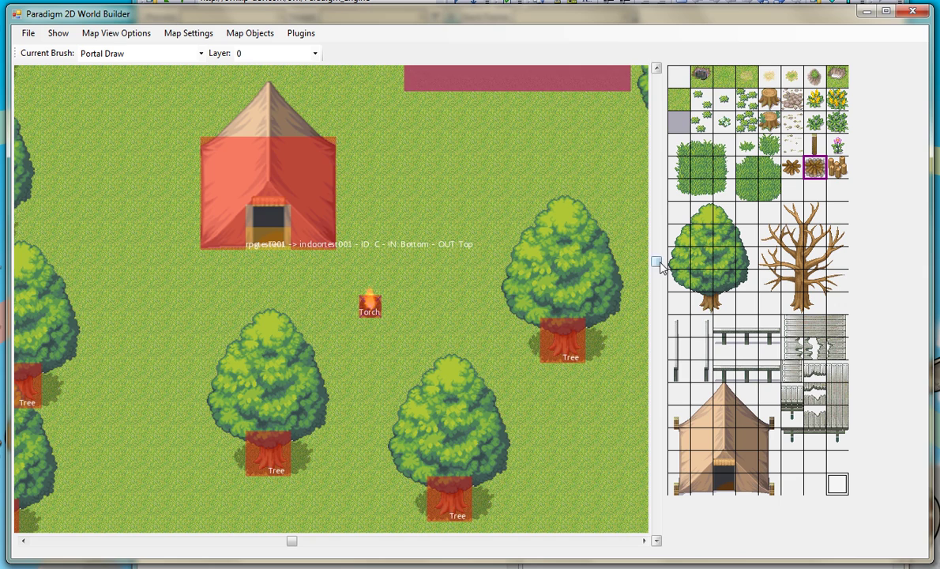
drag(661, 259, 656, 174)
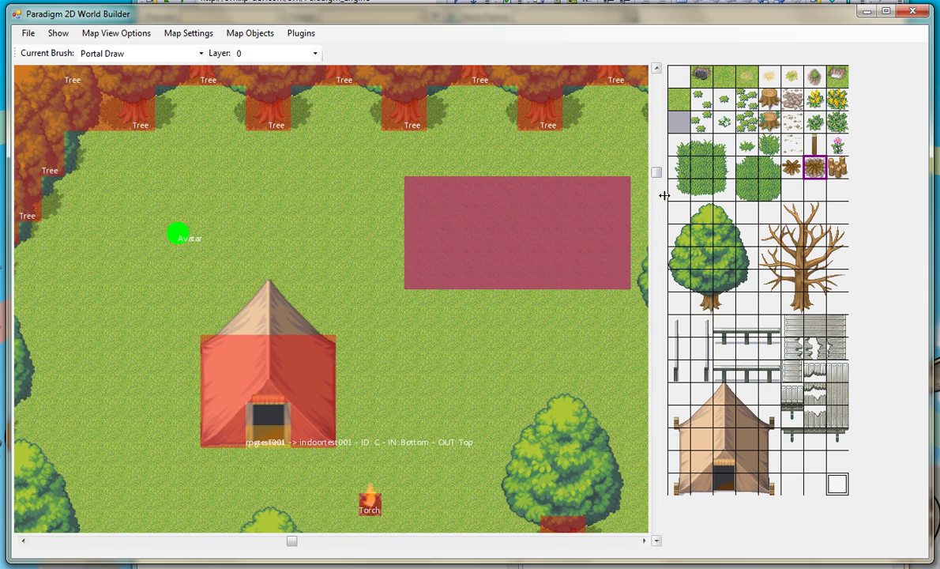